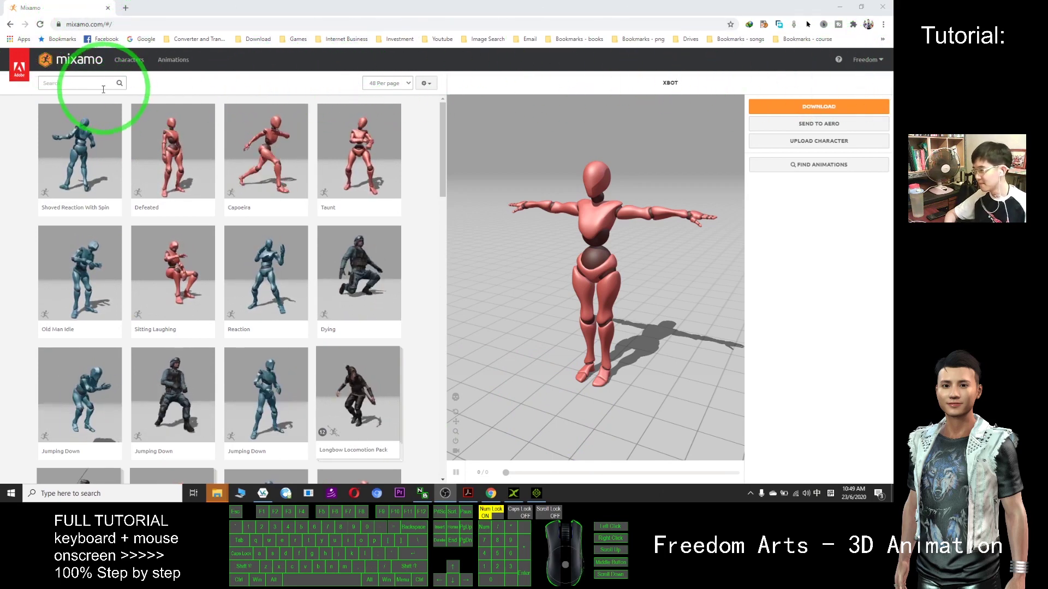
Search the Mixamo library for 'swim' and load the Swimming animation onto Xbot.
scroll(245, 256, "down", 5)
scroll(290, 246, "up", 5)
left_click(74, 83)
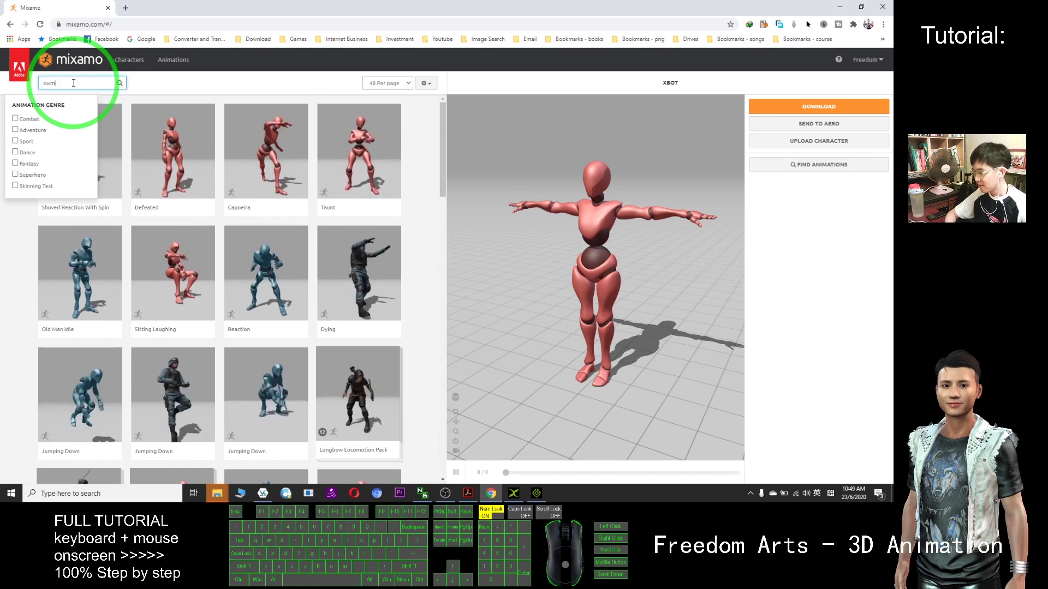
type("swim")
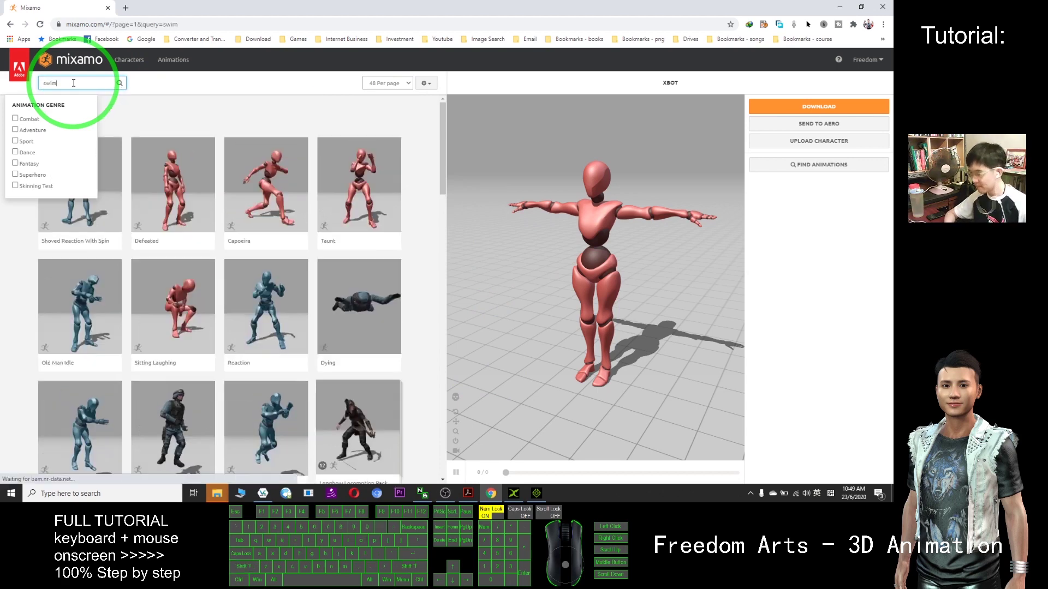
key("Return")
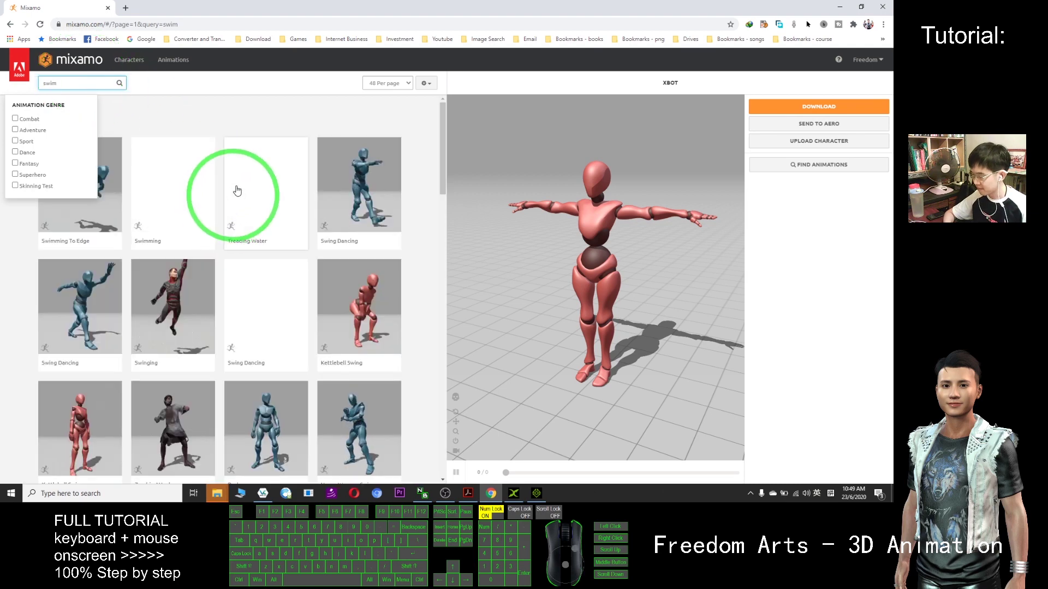
left_click(163, 188)
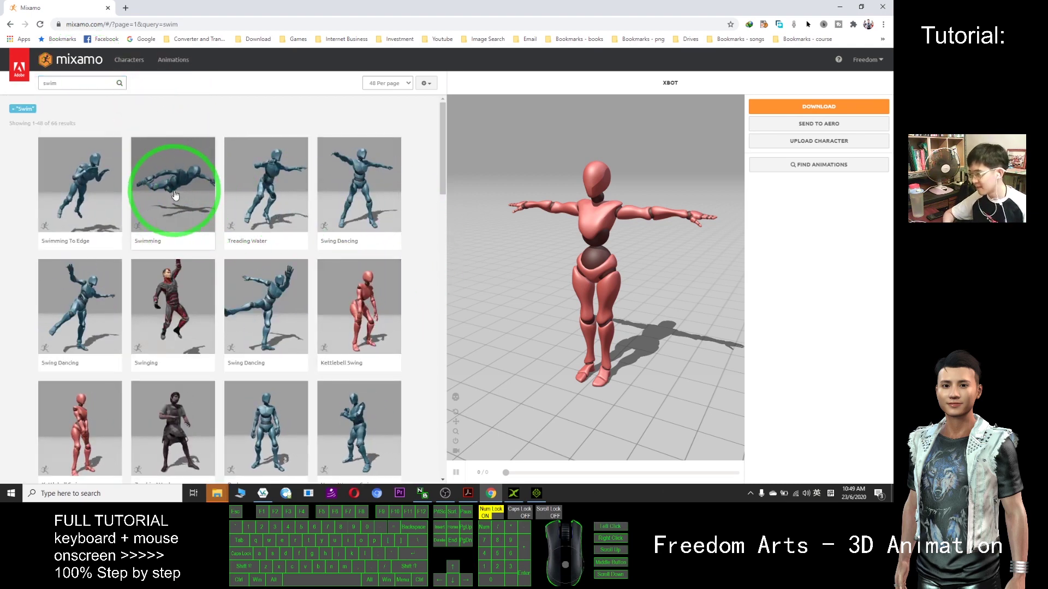
left_click(177, 187)
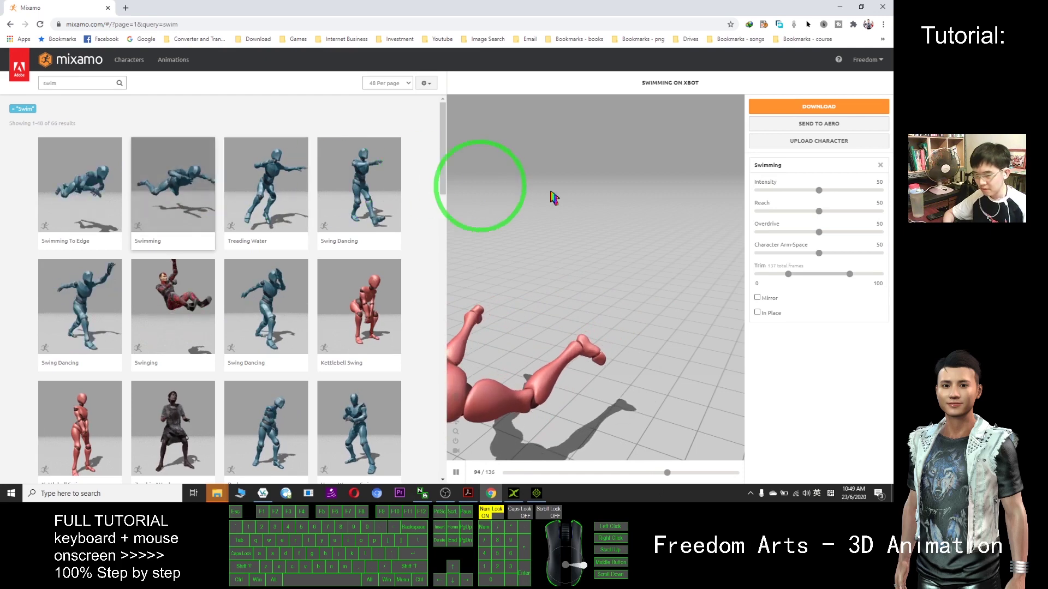
Turn on In Place for Swimming, pause the preview, and bring up Download Settings.
left_click(758, 313)
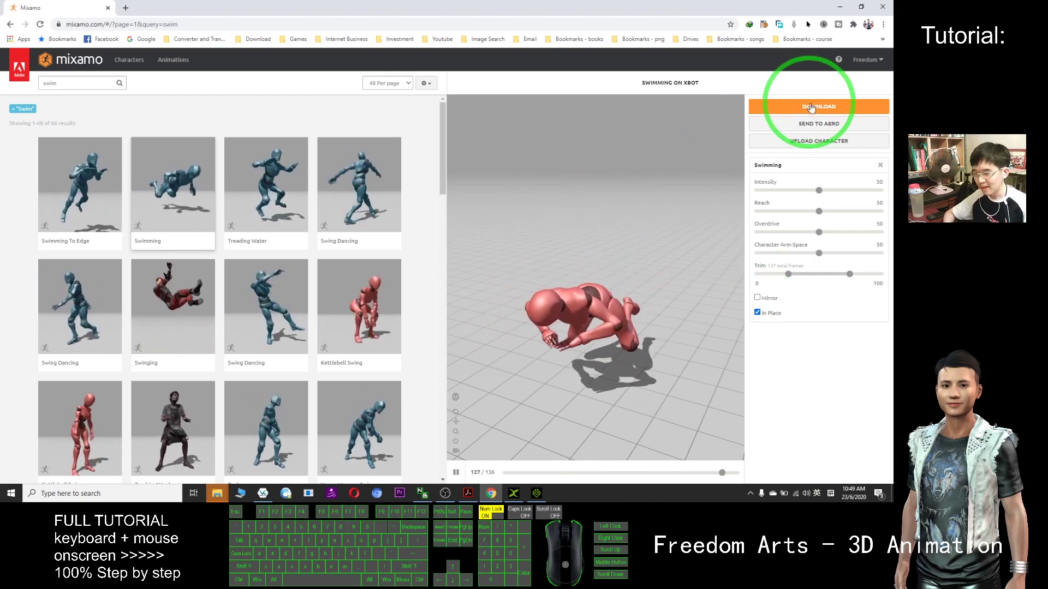
left_click(456, 473)
left_click(784, 108)
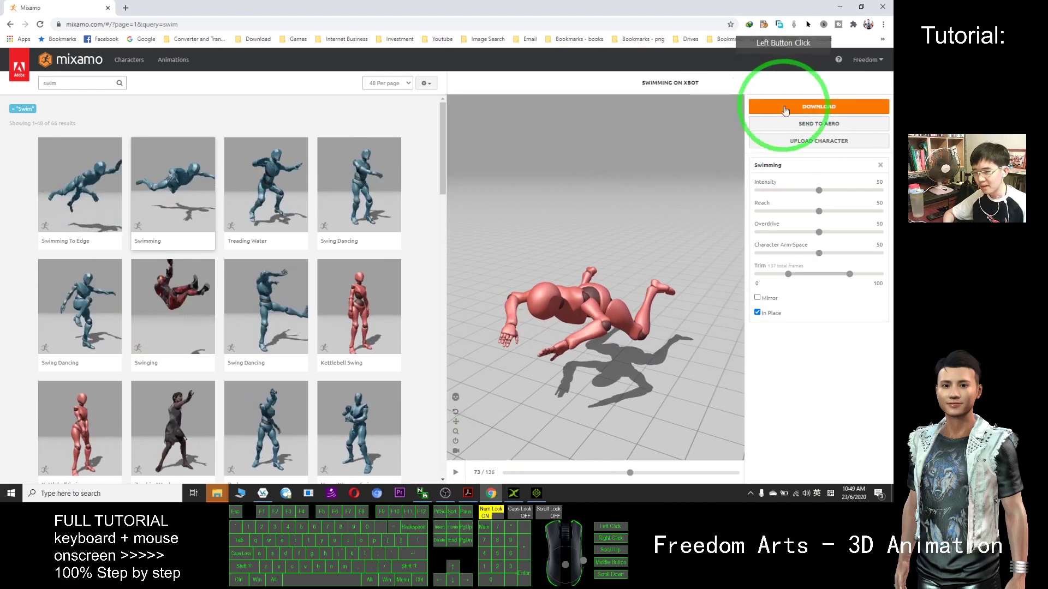
left_click(821, 109)
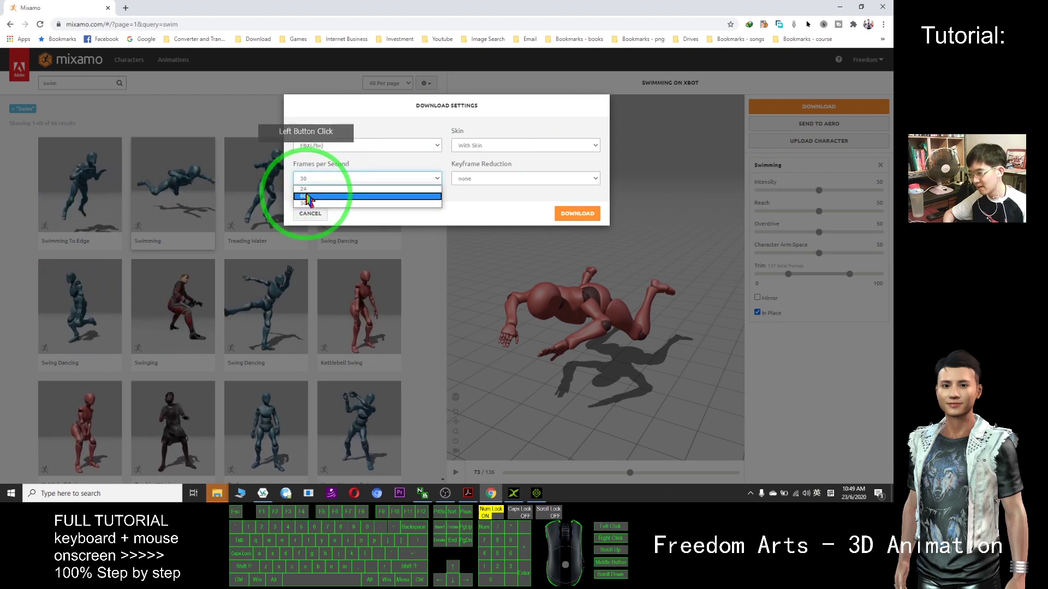
Download Swimming as an FBX with skin at 60 frames per second.
left_click(314, 200)
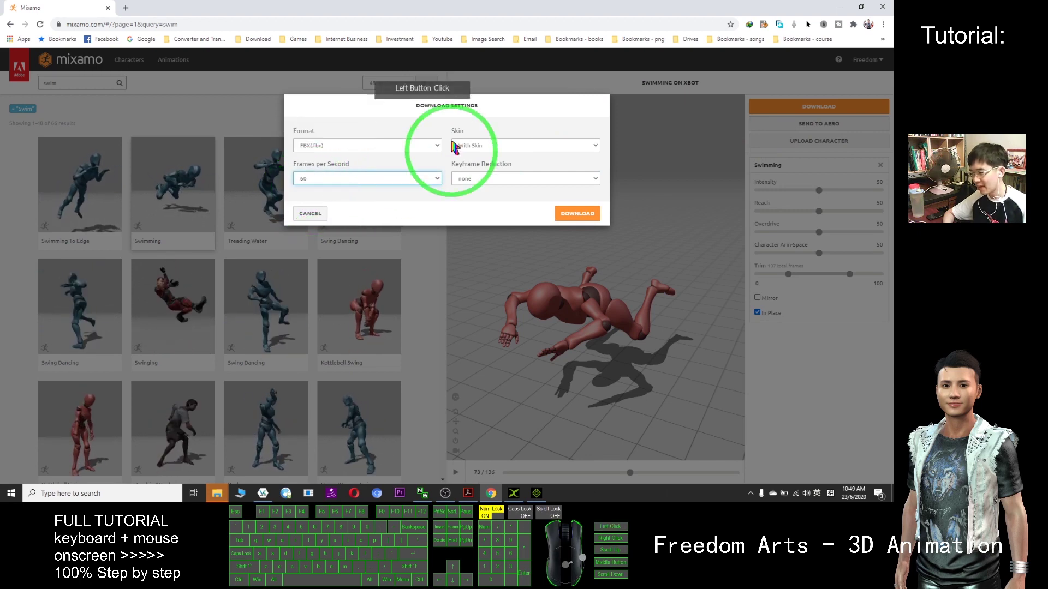
left_click(490, 145)
left_click(490, 146)
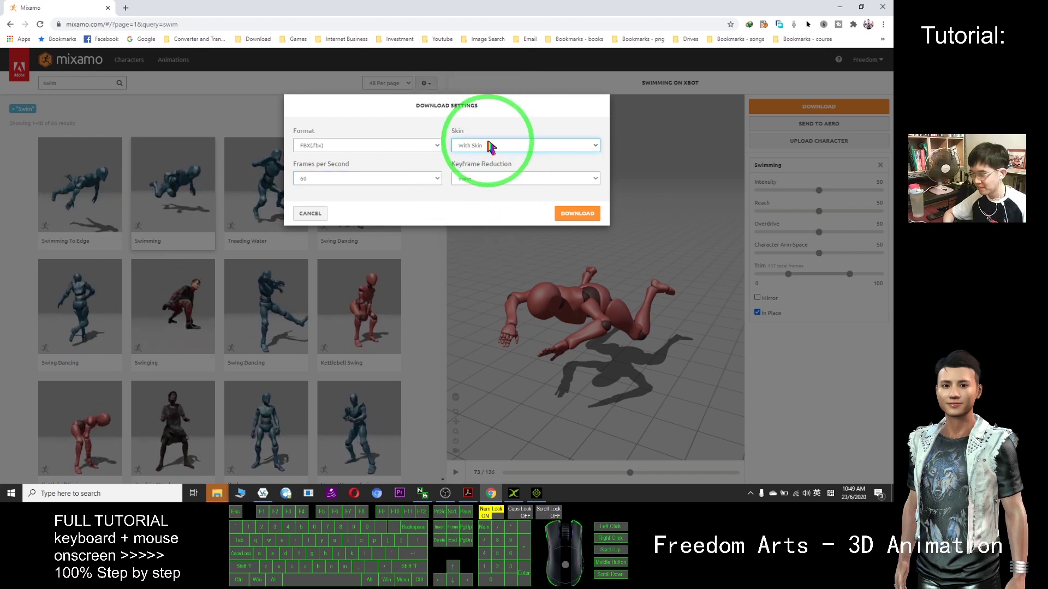
left_click(572, 214)
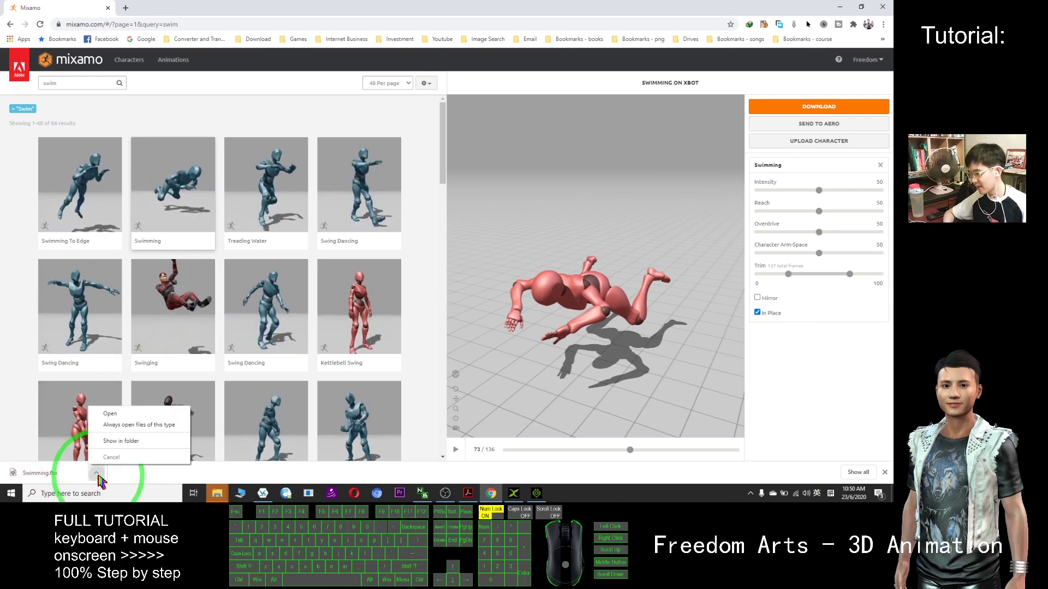
Copy Swimming.fbx from the Downloads folder and close the Explorer window.
left_click(121, 441)
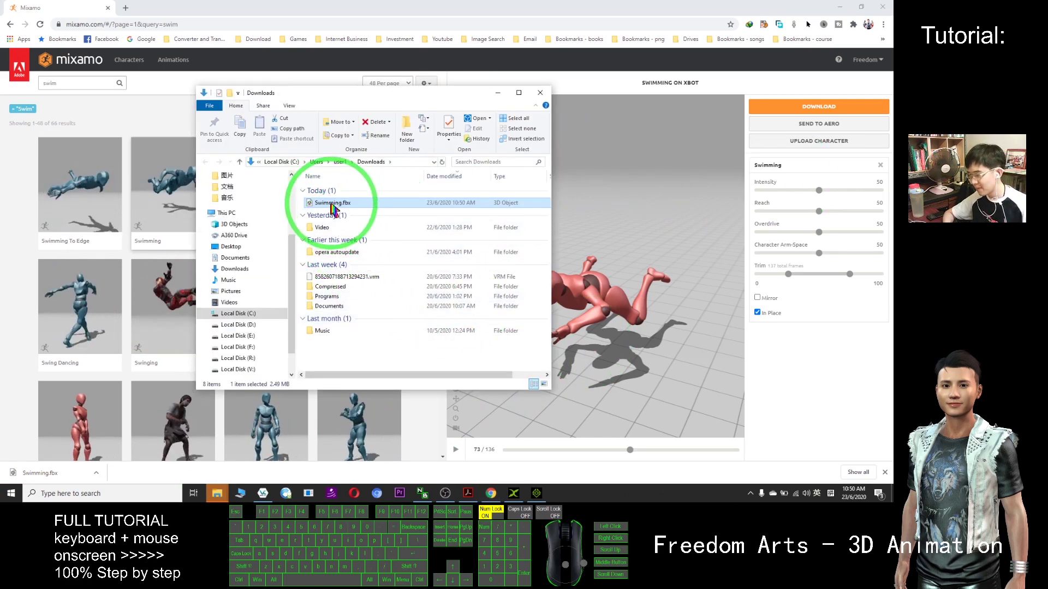
right_click(318, 206)
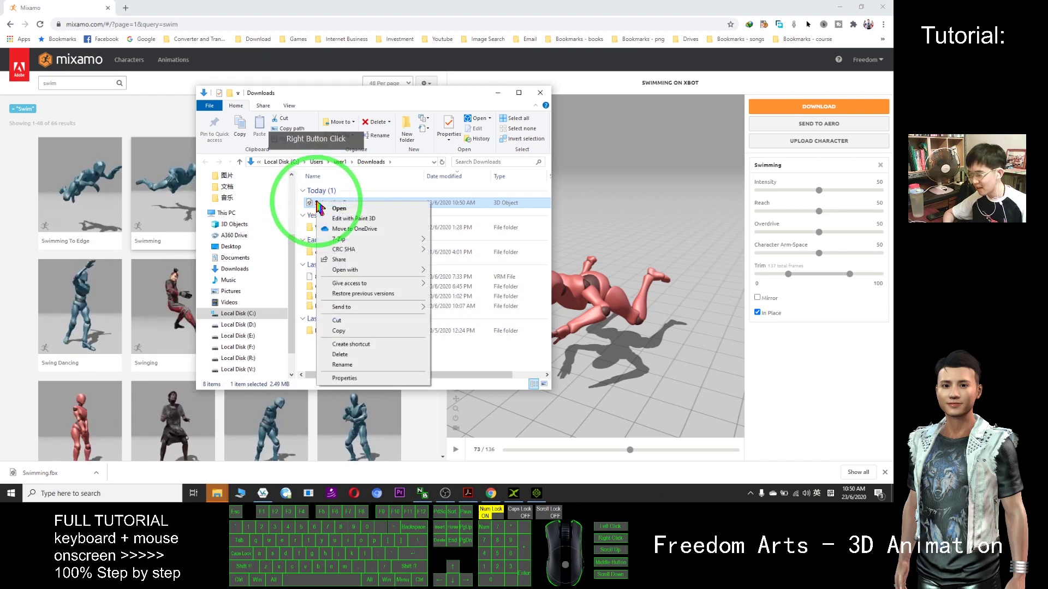
left_click(356, 323)
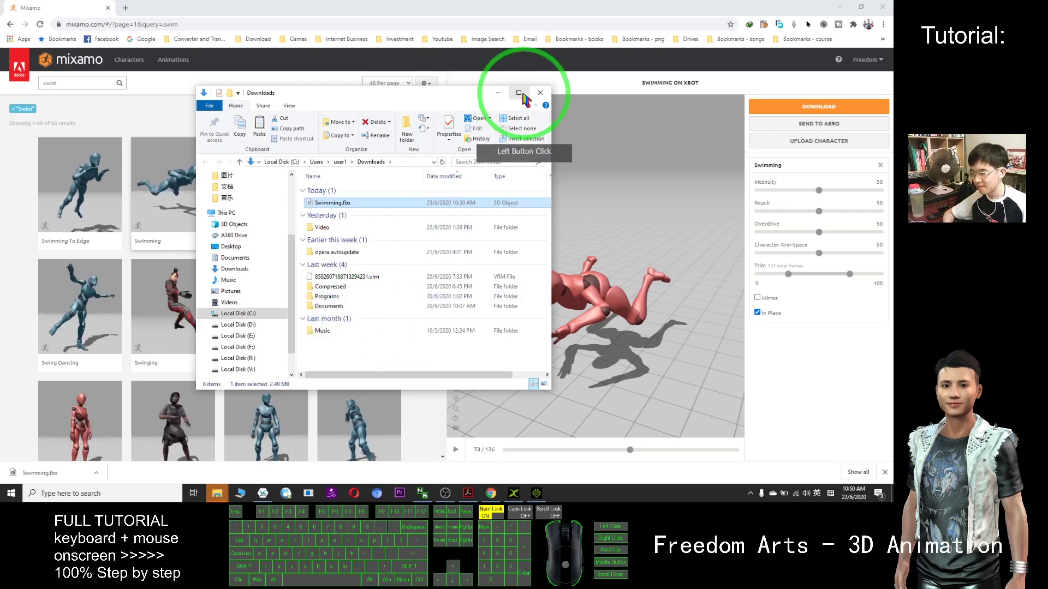
left_click(540, 92)
Clear the screen by minimizing the browser, iClone 7, 3DXchange, PDF viewer and VeraCrypt.
left_click(847, 6)
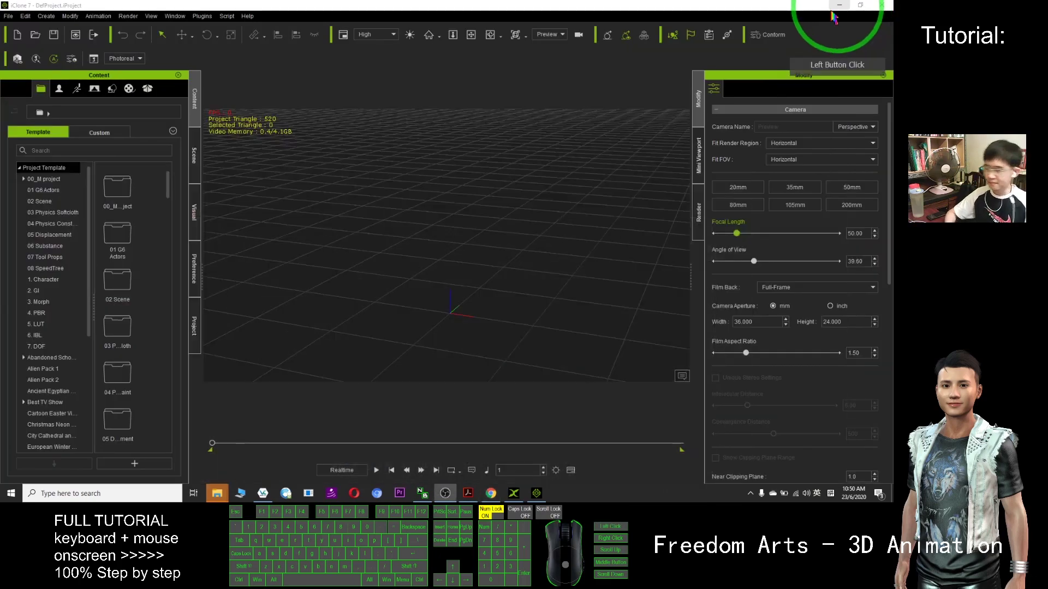
left_click(843, 6)
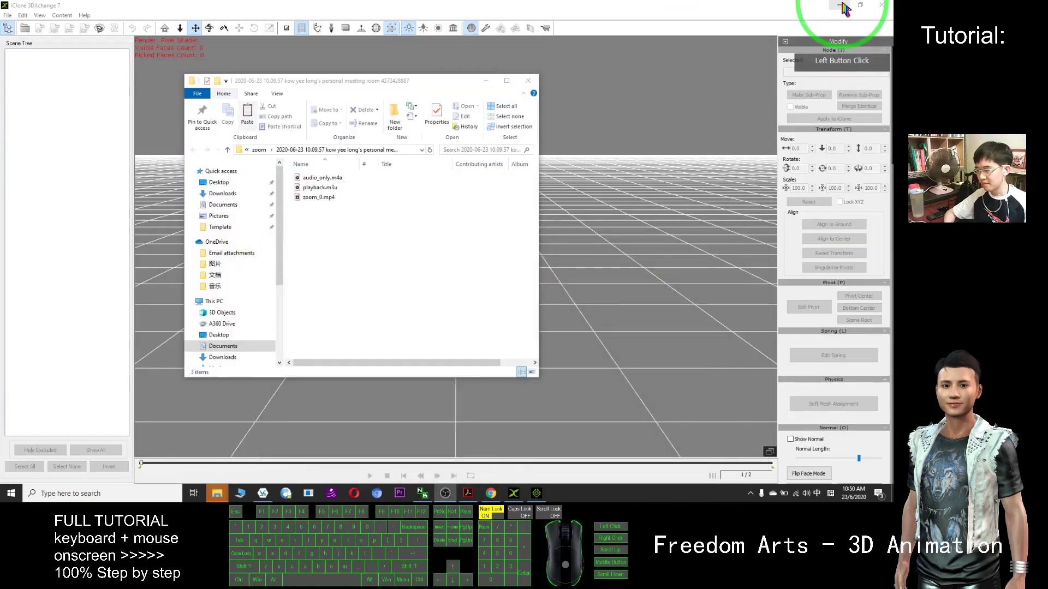
left_click(533, 86)
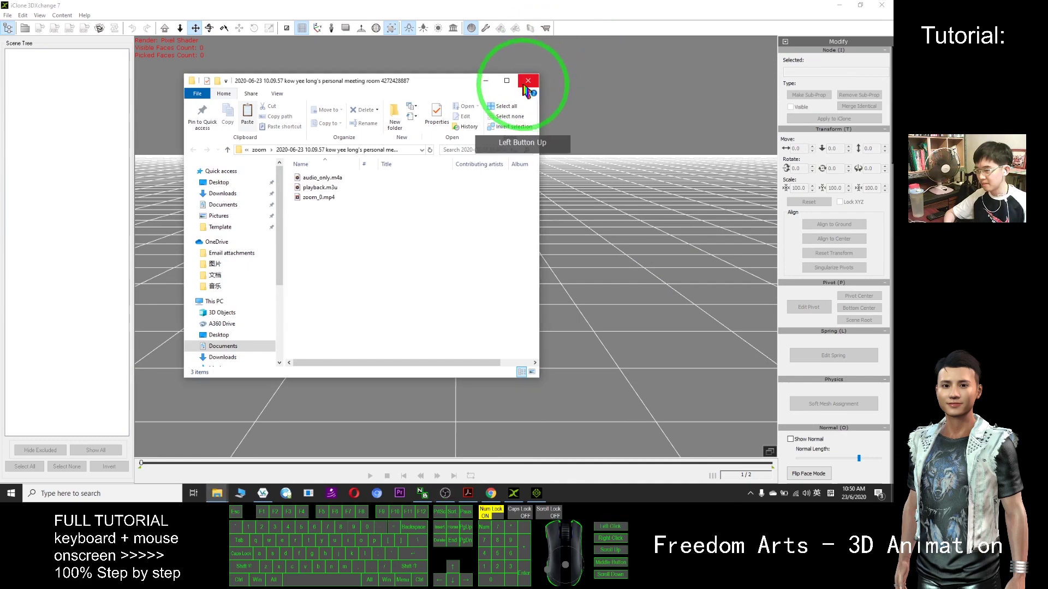
left_click(530, 87)
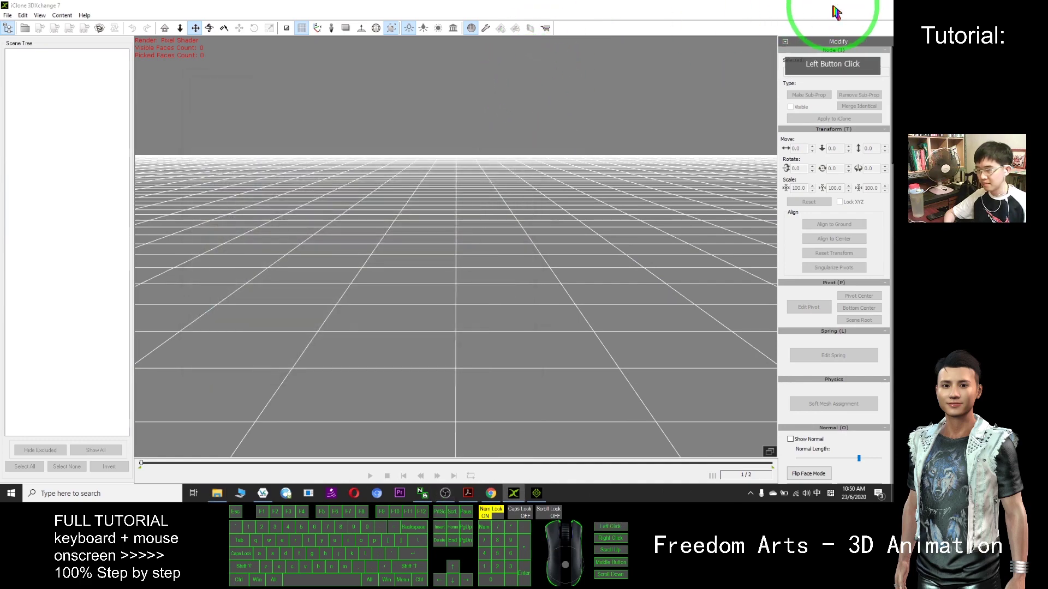
left_click(838, 5)
left_click(835, 7)
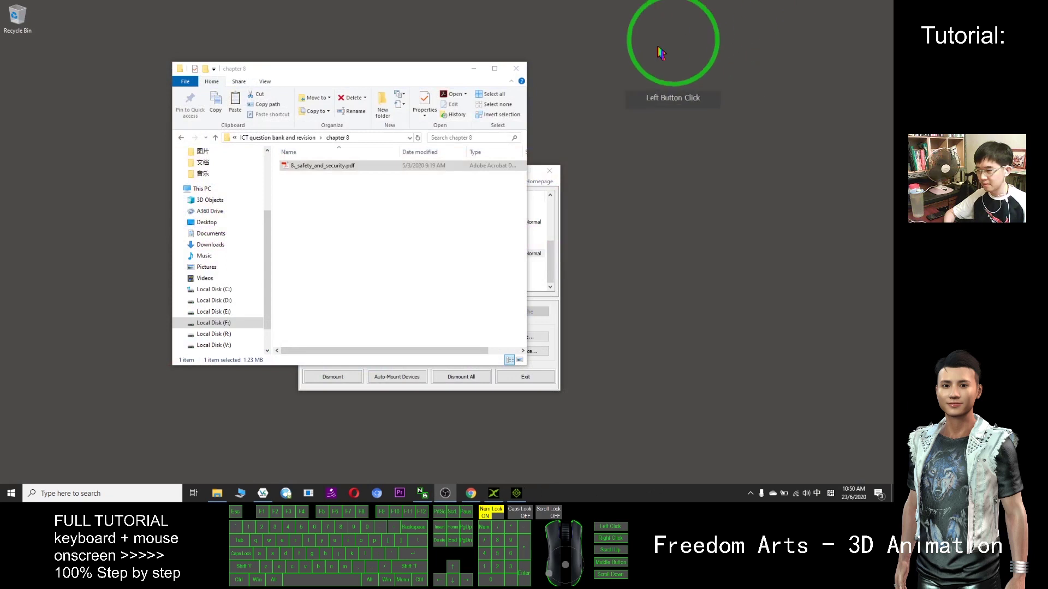
left_click(412, 73)
left_click_drag(412, 72, 655, 60)
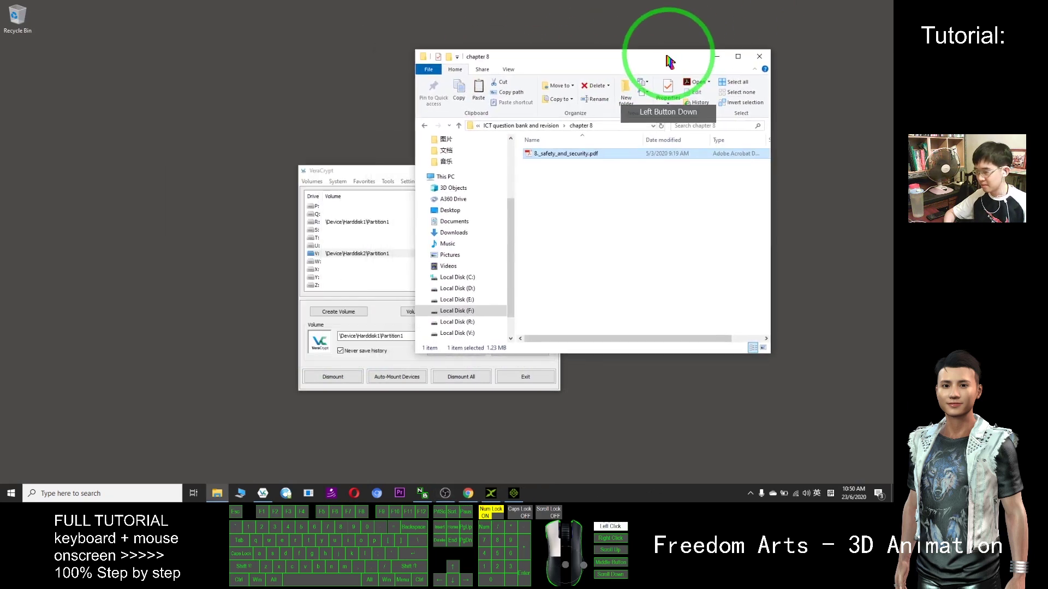
left_click(393, 172)
left_click(508, 172)
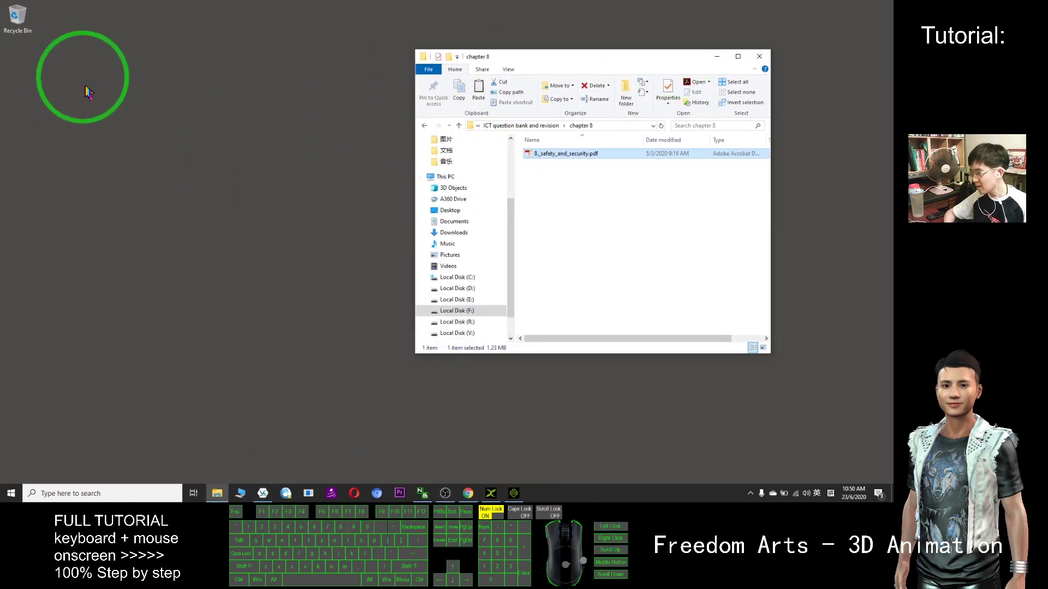
Paste Swimming.fbx onto the desktop and close the chapter 8 folder window.
right_click(60, 127)
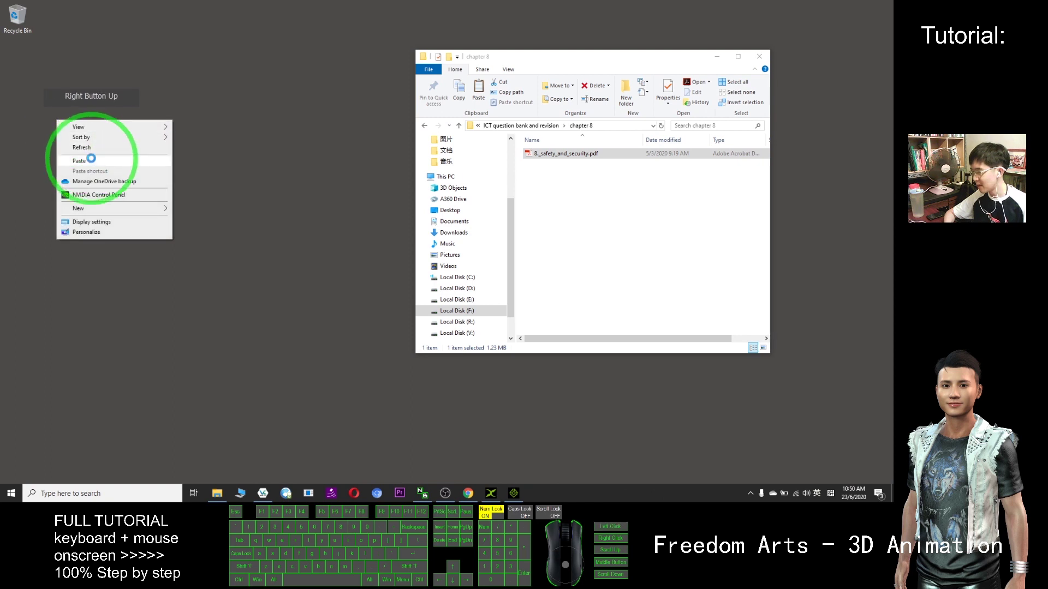
left_click(84, 158)
left_click(18, 64)
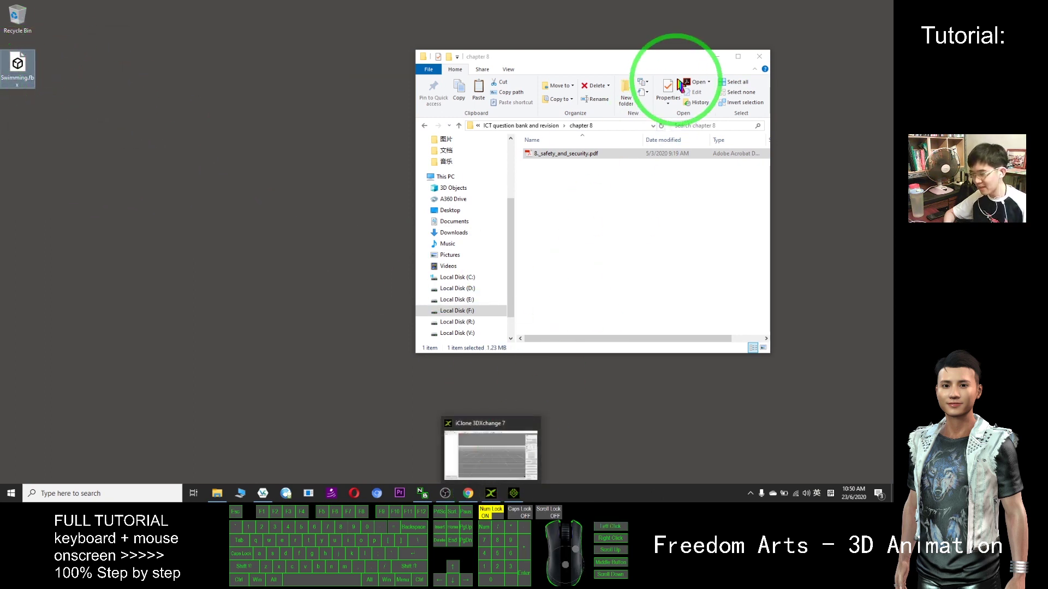
left_click(759, 56)
left_click(491, 493)
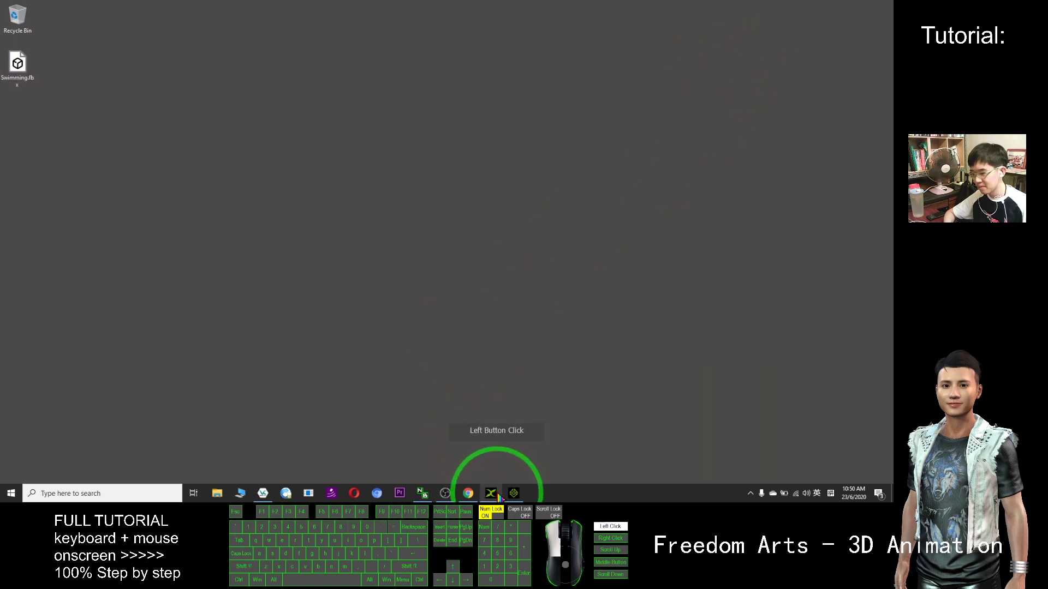
Drag Swimming.fbx into 3DXchange, accept the FBX import, and convert to a non-standard character.
left_click_drag(402, 10, 471, 58)
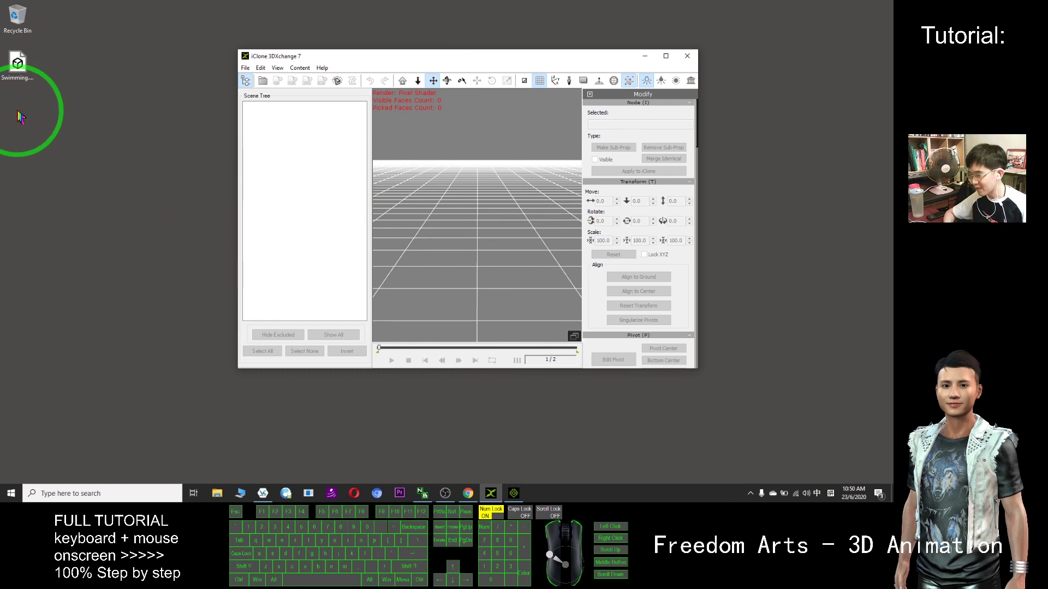
left_click_drag(18, 64, 446, 237)
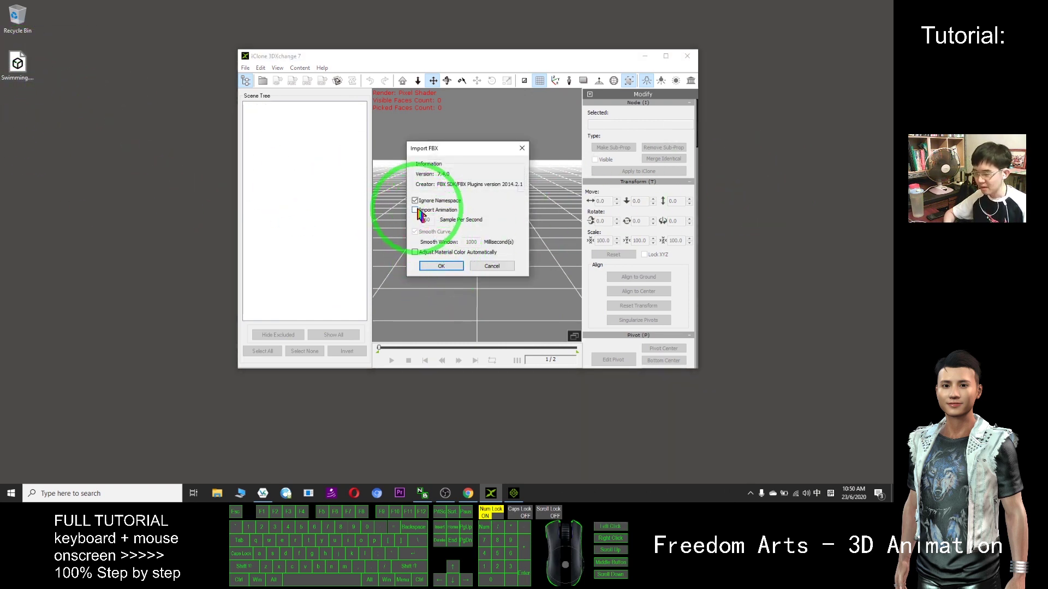
left_click(441, 266)
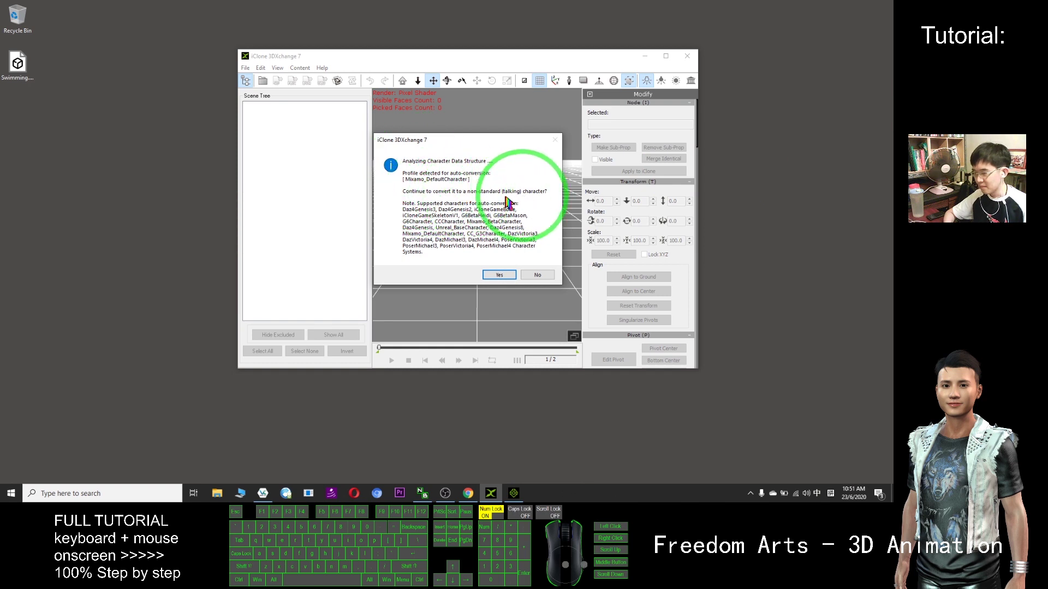
left_click(499, 274)
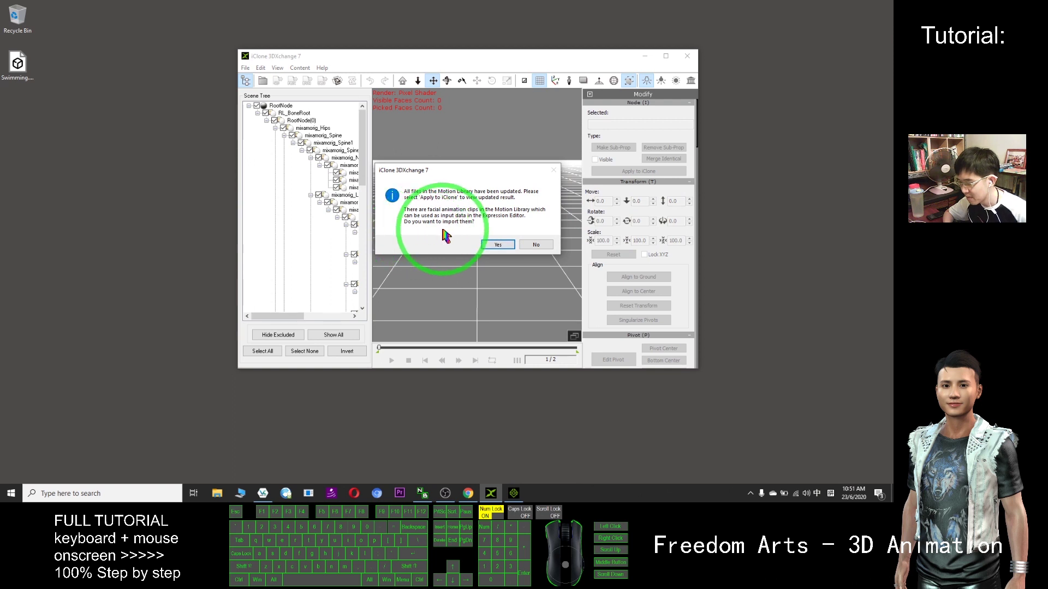
Accept the motion clip import and check Swimming_Take 001 and Swimming_mixamo in the Motion Library.
left_click(499, 243)
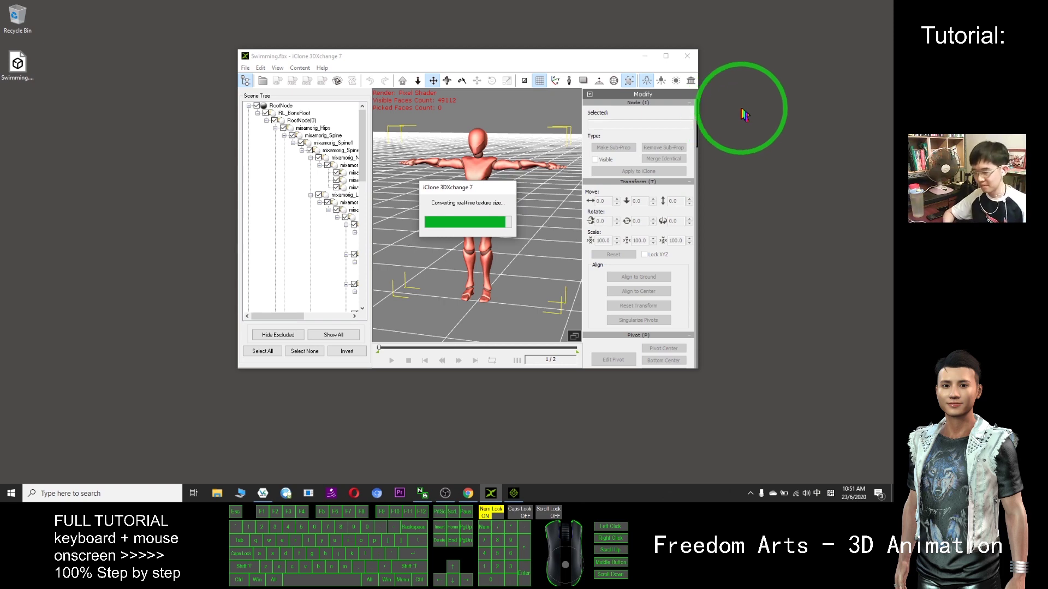
left_click(666, 55)
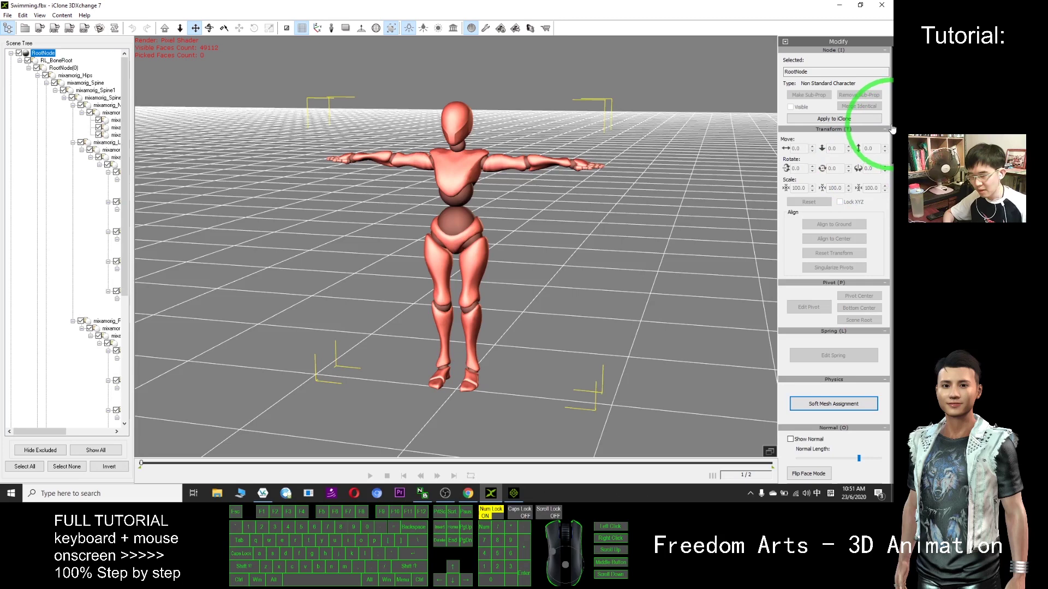
left_click_drag(892, 127, 893, 203)
mouse_move(830, 298)
left_mouse_down()
mouse_move(856, 304)
mouse_move(813, 300)
left_mouse_up()
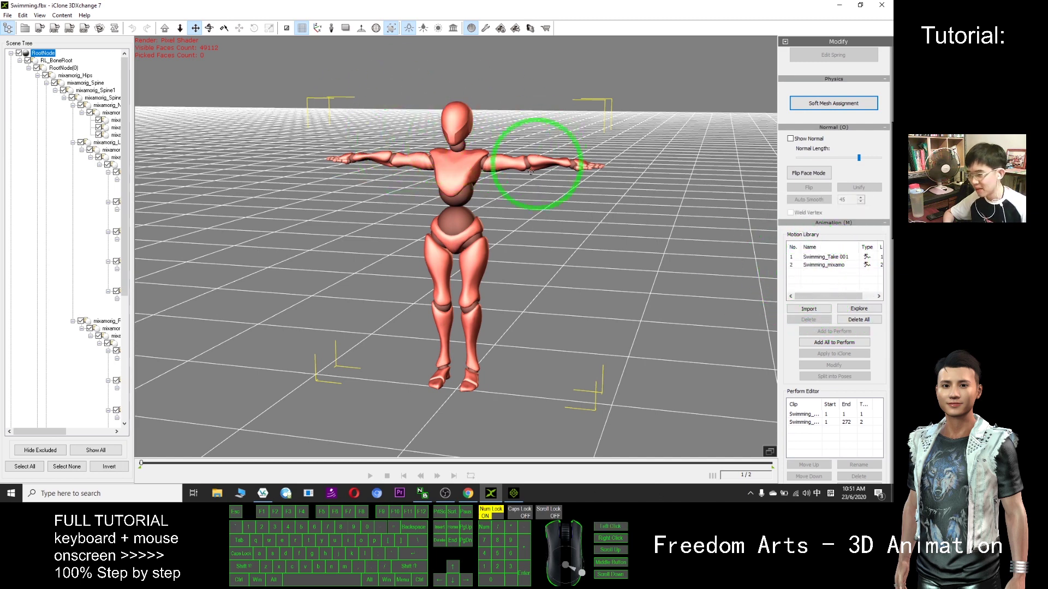
scroll(551, 218, "down", 2)
left_click(542, 264)
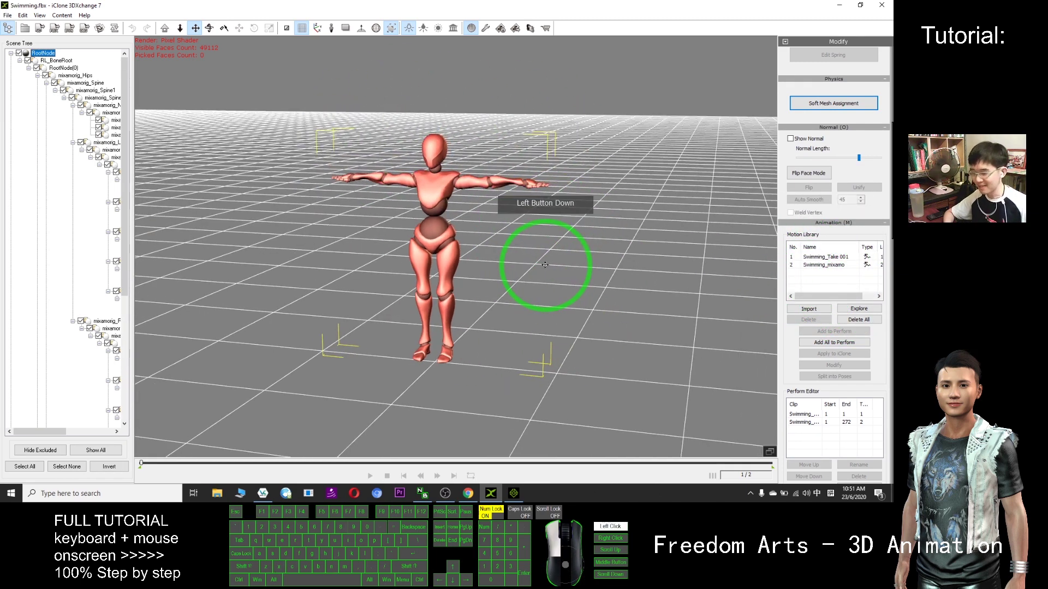
left_click_drag(505, 7, 542, 66)
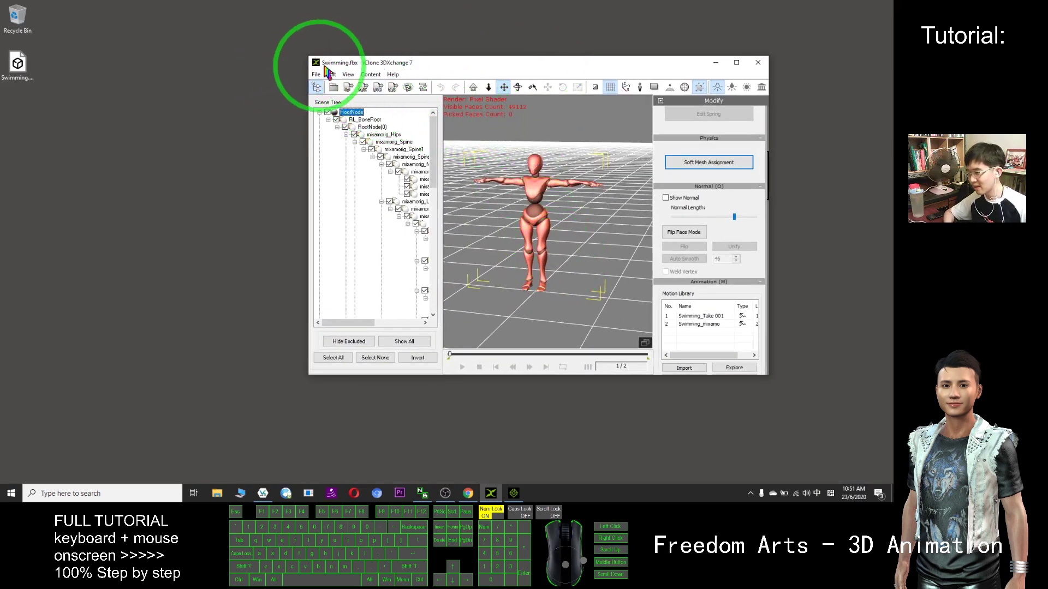
Create a new desktop folder named 'swimming motion' to hold the export.
left_click(348, 88)
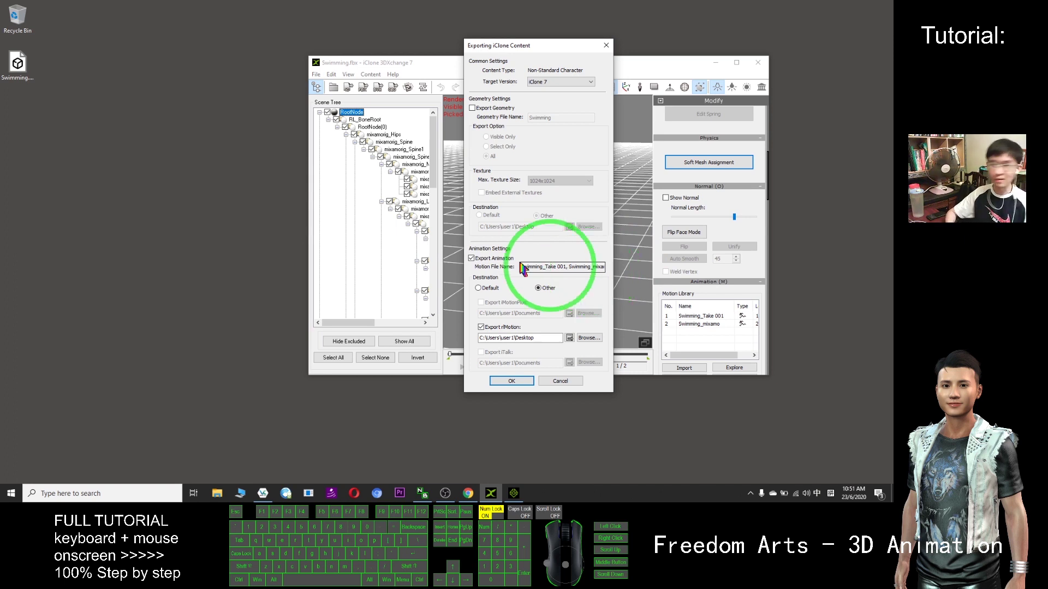
right_click(50, 137)
mouse_move(96, 236)
left_click(203, 237)
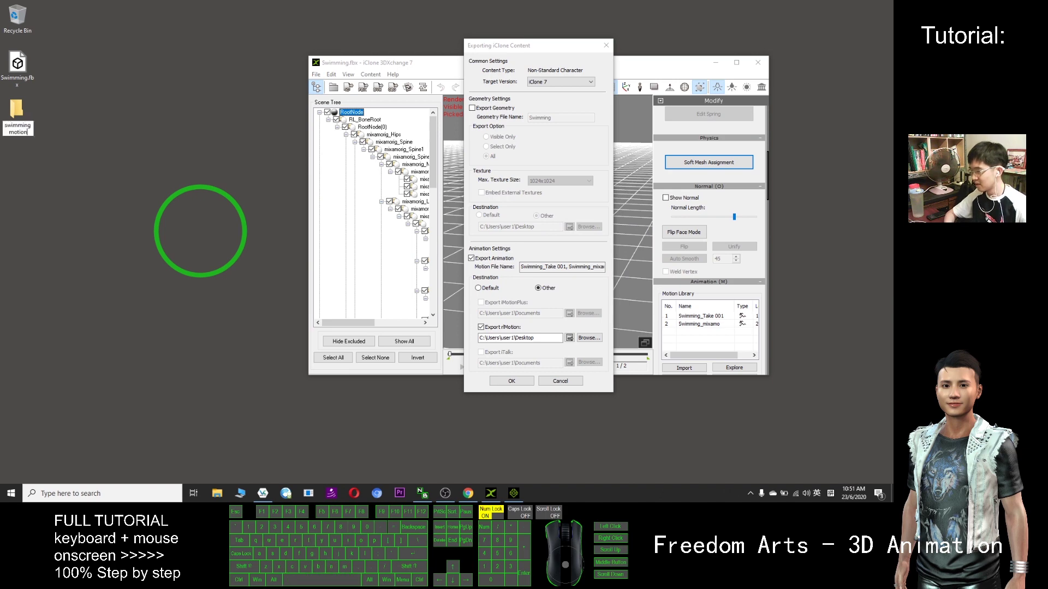
key("Return")
left_click_drag(568, 51, 218, 205)
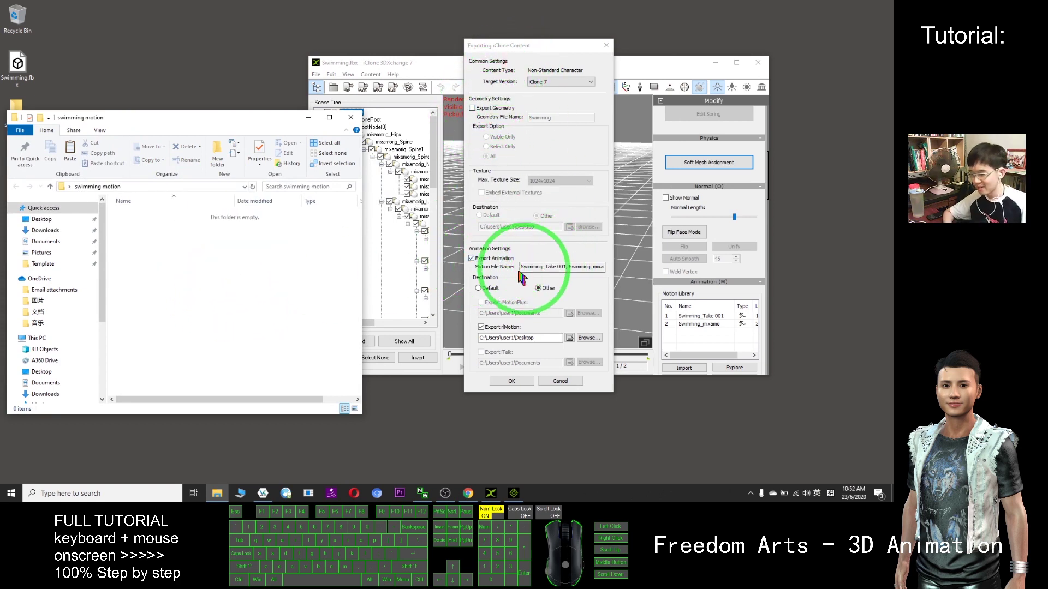
Set the swimming motion folder as the iMotion destination and export both motions.
left_click(589, 338)
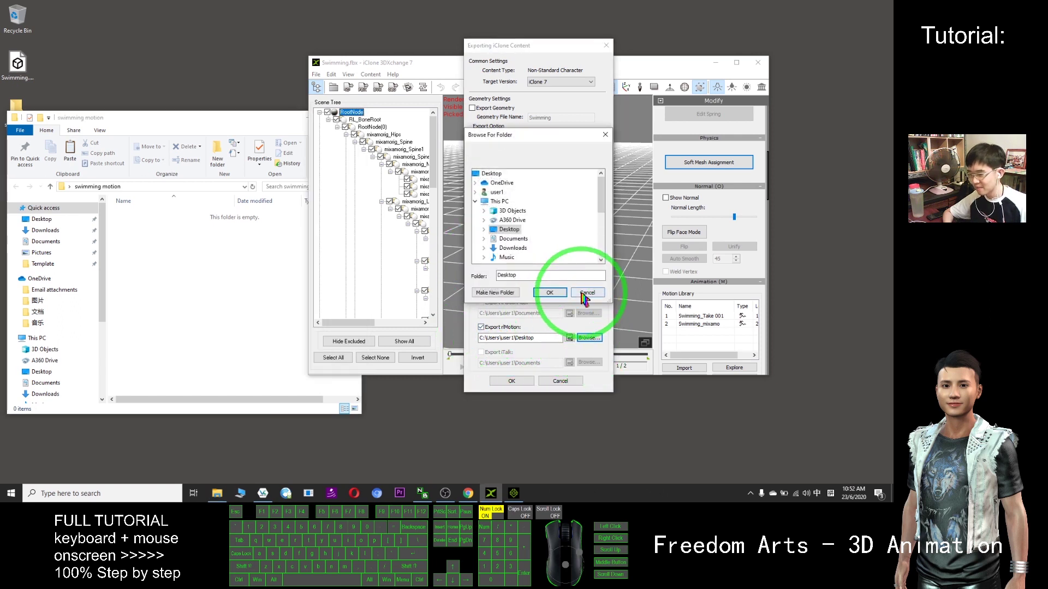
double_click(505, 229)
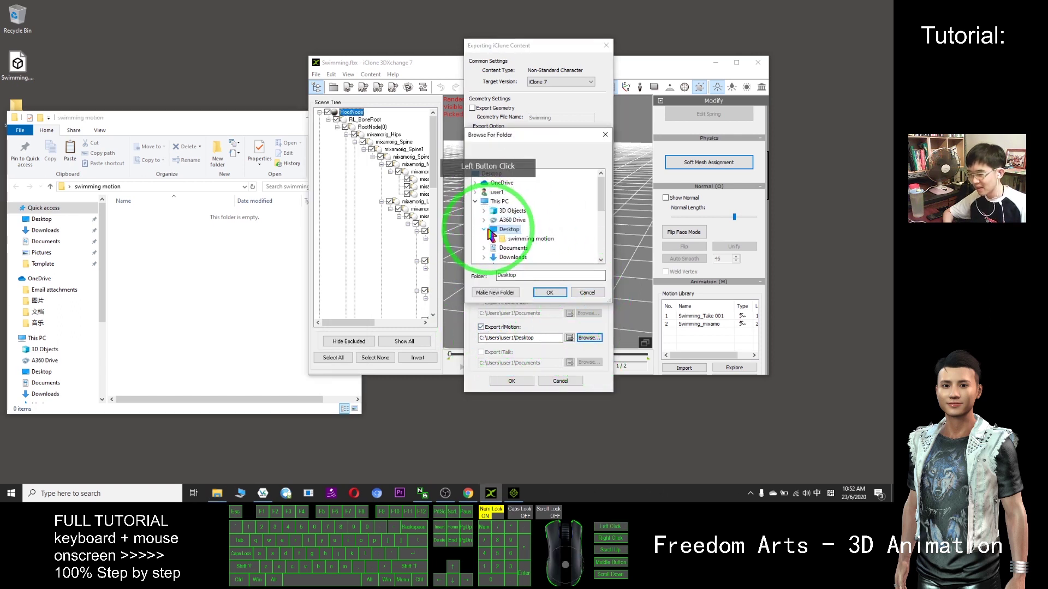
left_click(529, 240)
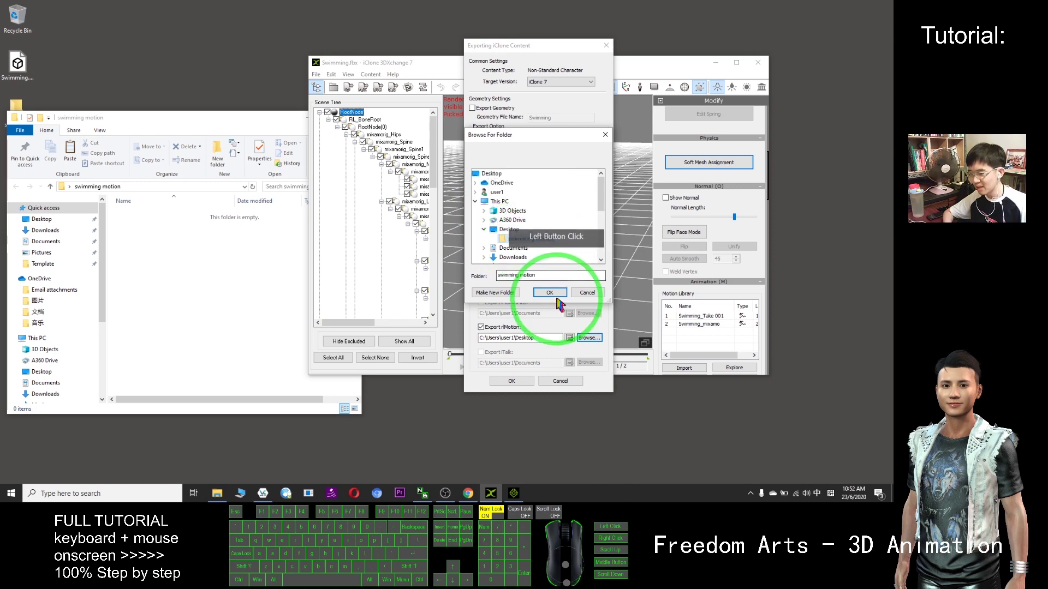
left_click(512, 381)
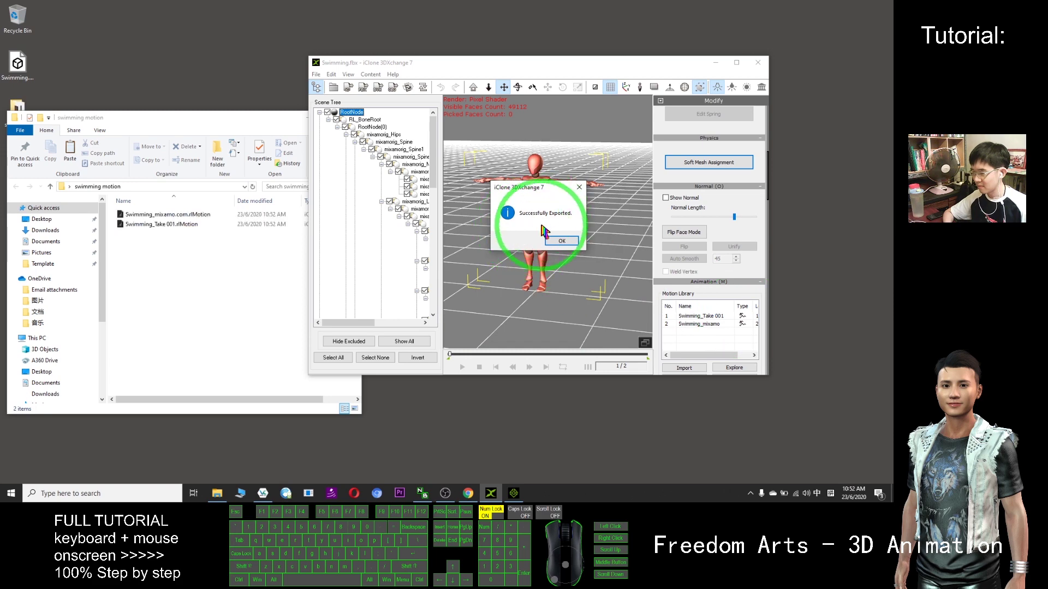
Dismiss the success message and switch the folder view to Large icons, then Details.
left_click(562, 242)
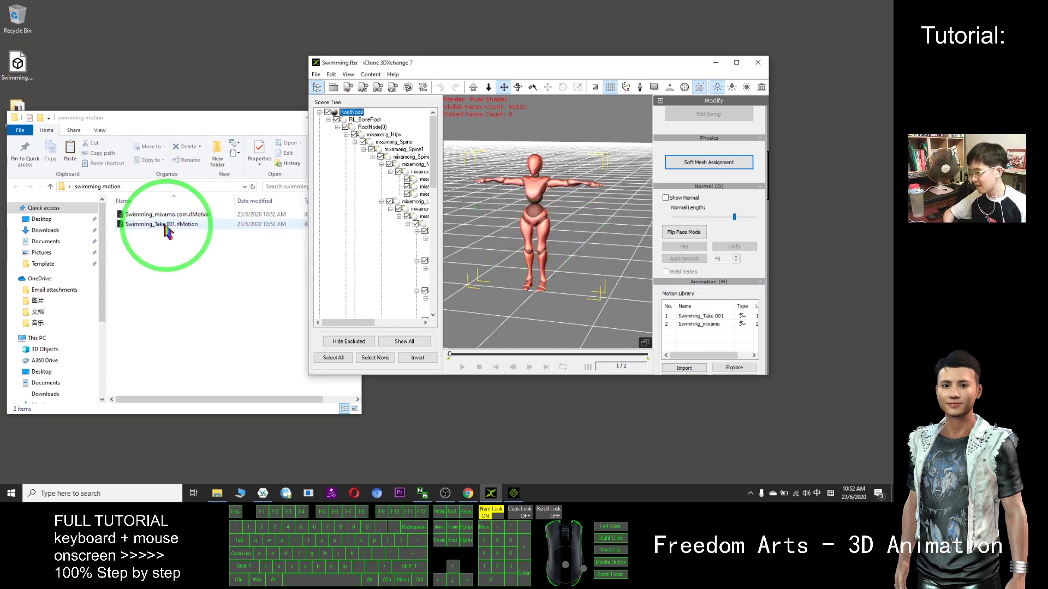
right_click(137, 257)
mouse_move(154, 262)
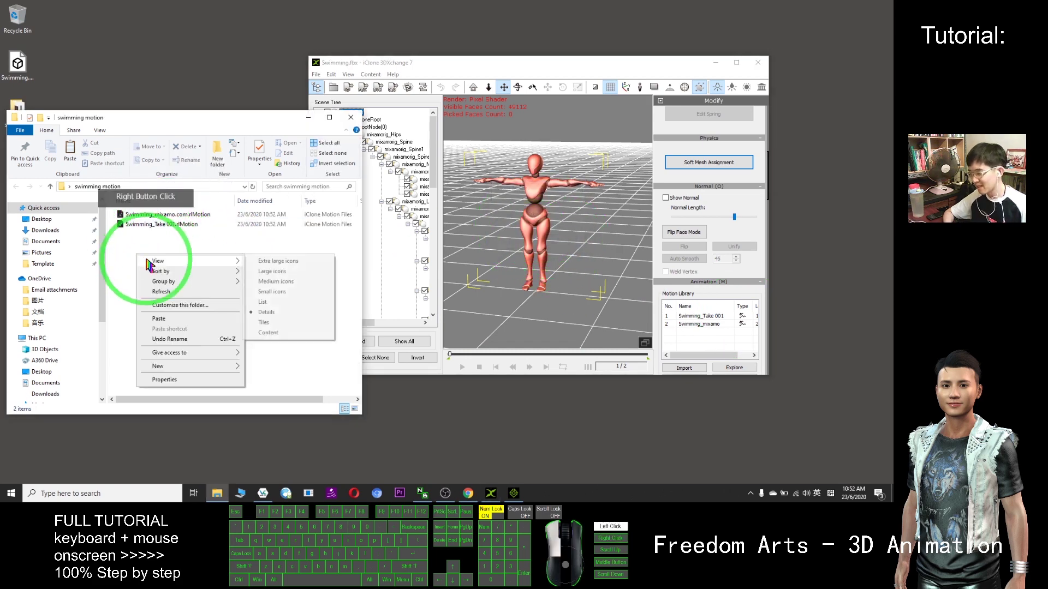
left_click(268, 271)
right_click(227, 299)
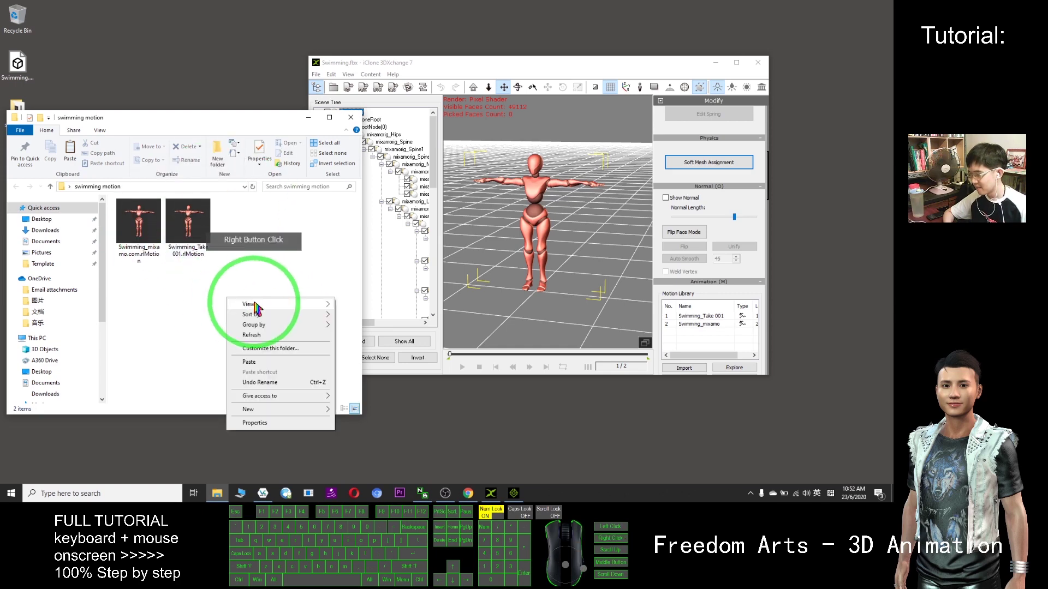
left_click(254, 304)
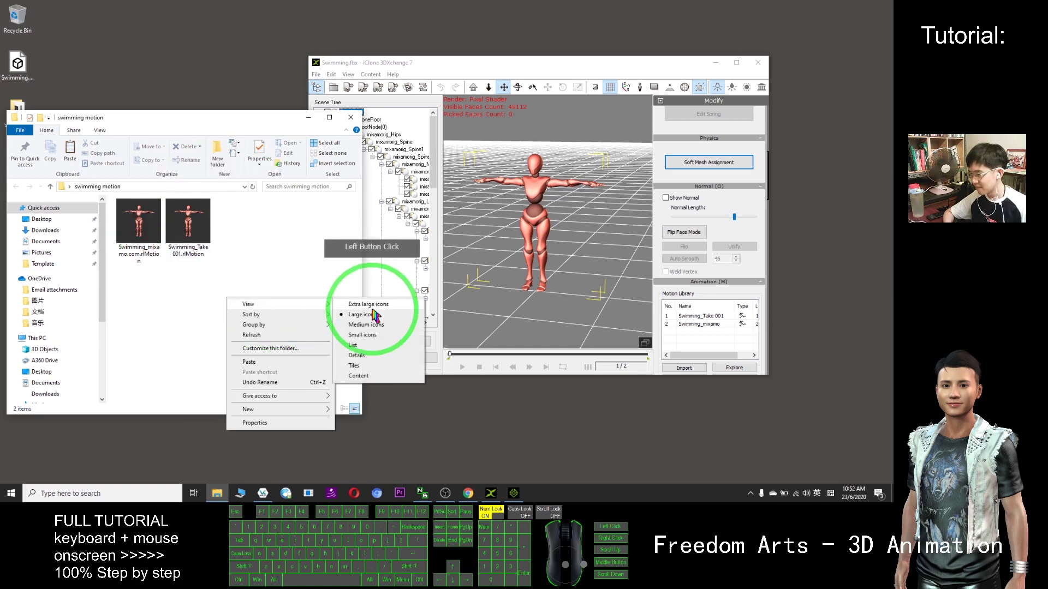
left_click(358, 356)
Inspect the Swimming_Take 001 and Swimming_mixamo.com rlMotion files, then switch to iClone 7.
left_click(183, 225)
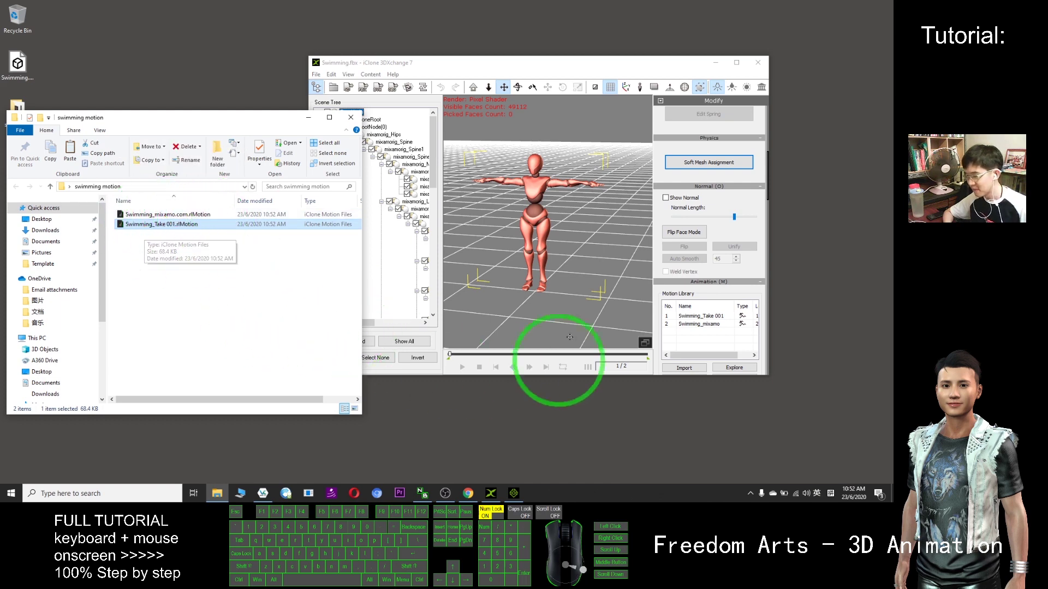
left_click_drag(709, 357, 719, 356)
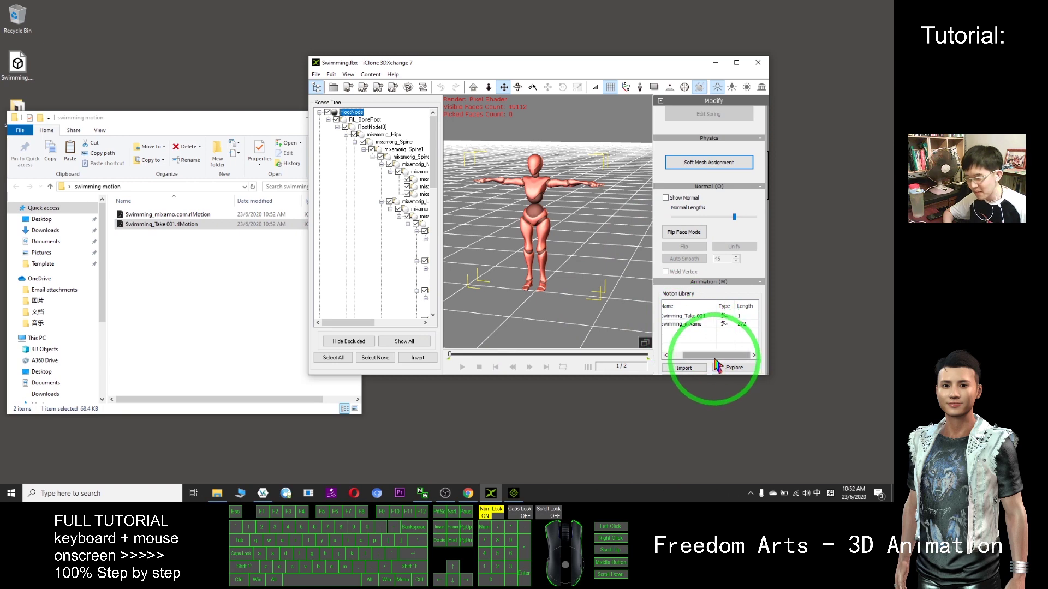
left_click(171, 250)
left_click(167, 215)
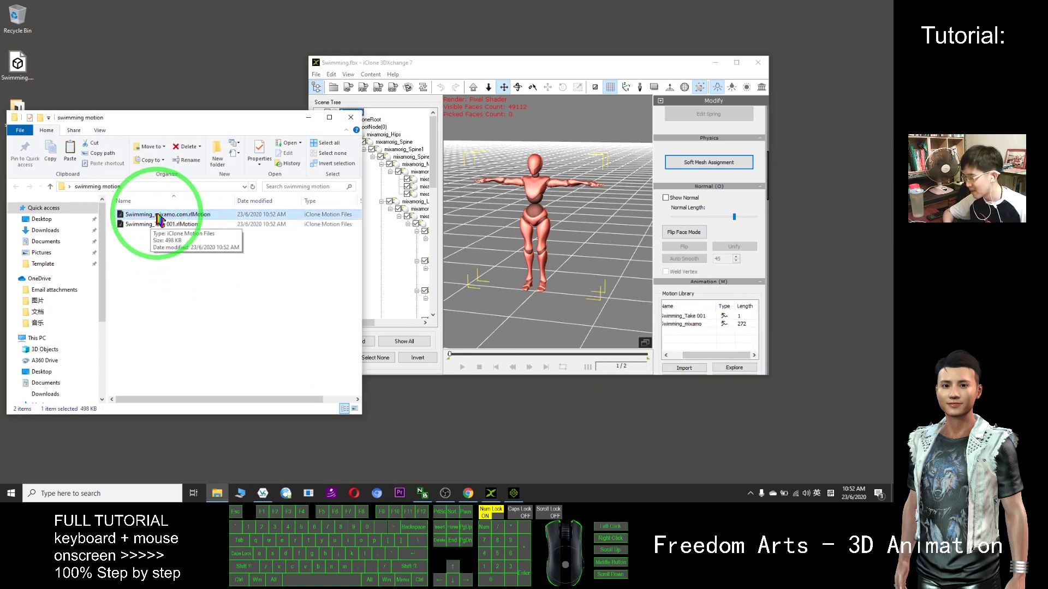
left_click(513, 493)
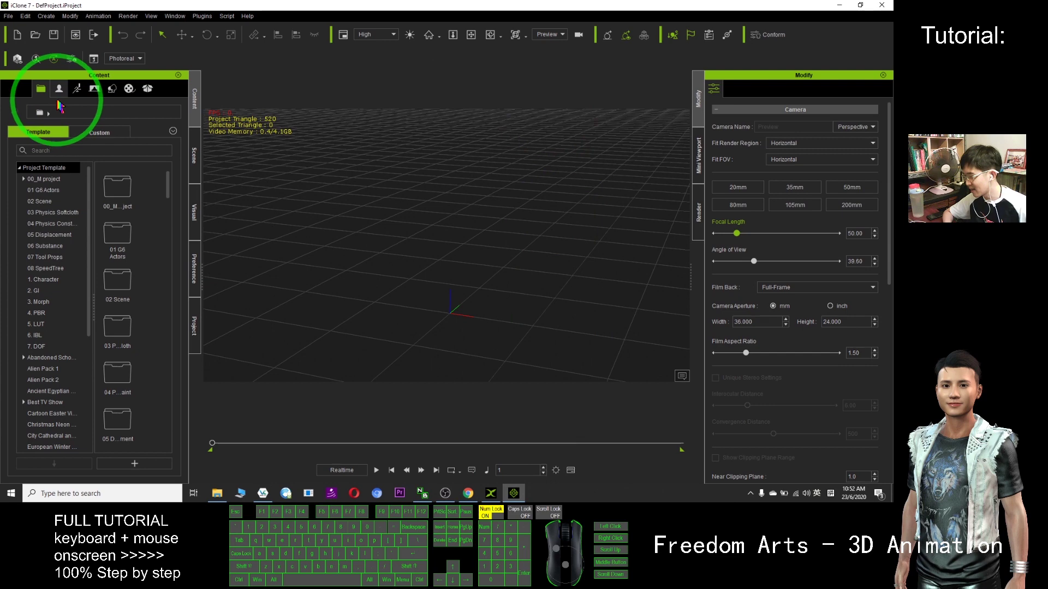
Locate the Avatar template files on disk from iClone's Content library.
left_click(60, 91)
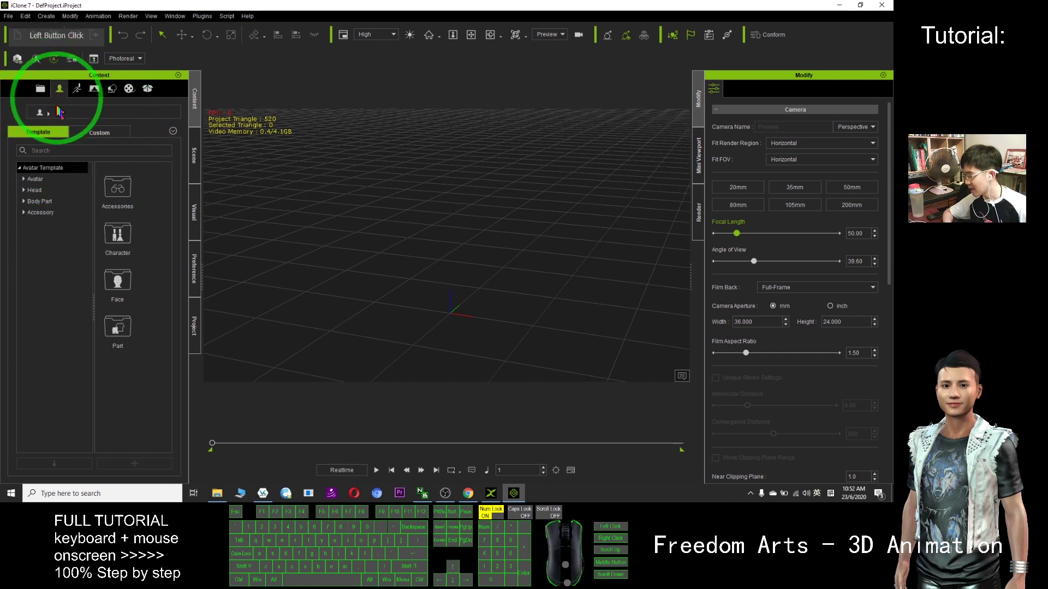
left_click(34, 179)
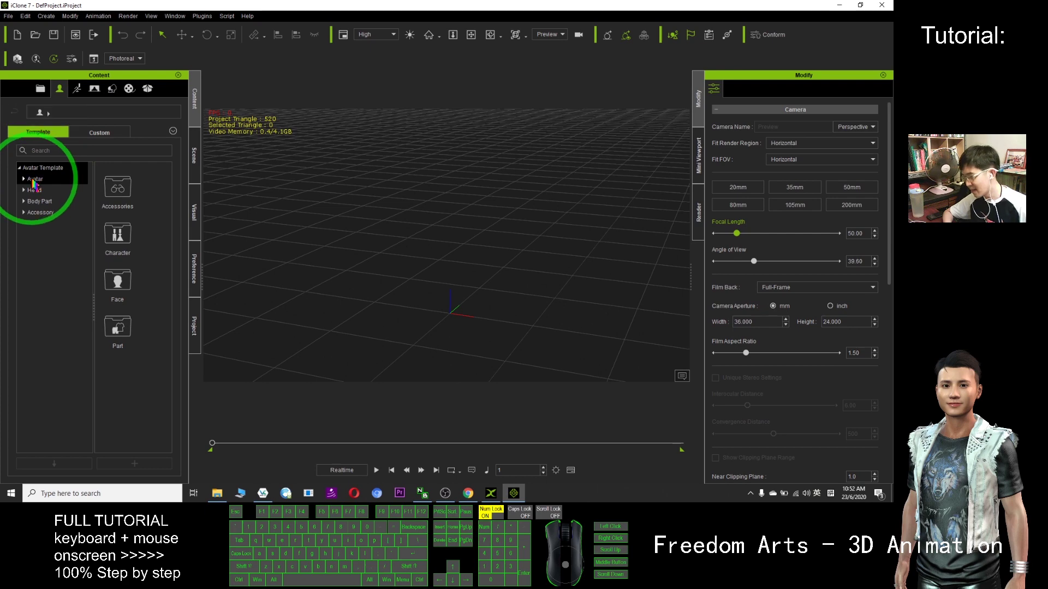
left_click(183, 199)
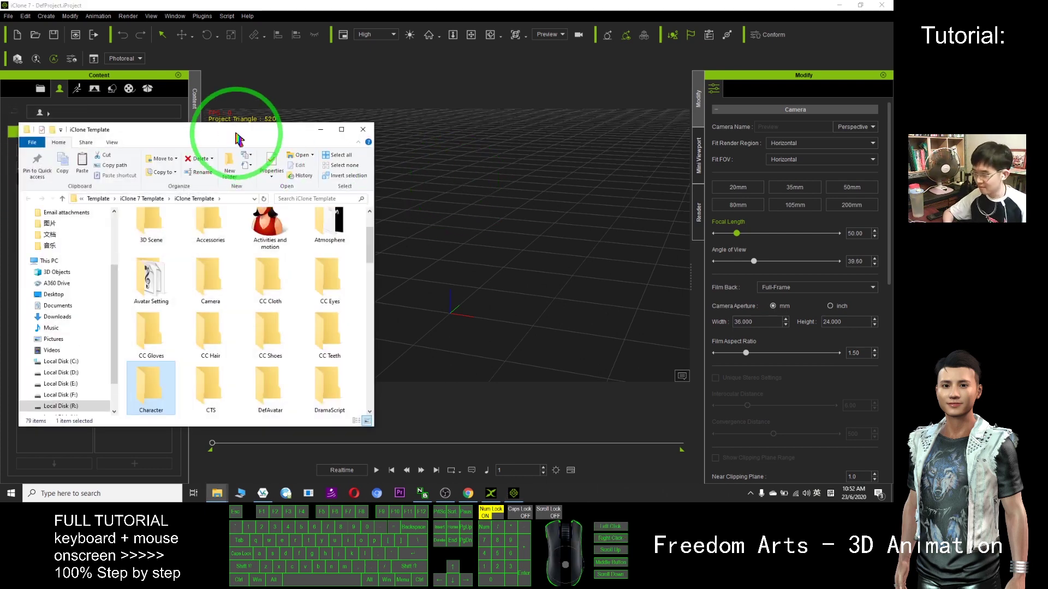
left_click_drag(241, 134, 227, 87)
Drag 1.Base Female.iAvatar from Character > 00_CC Character into the scene.
left_click(147, 333)
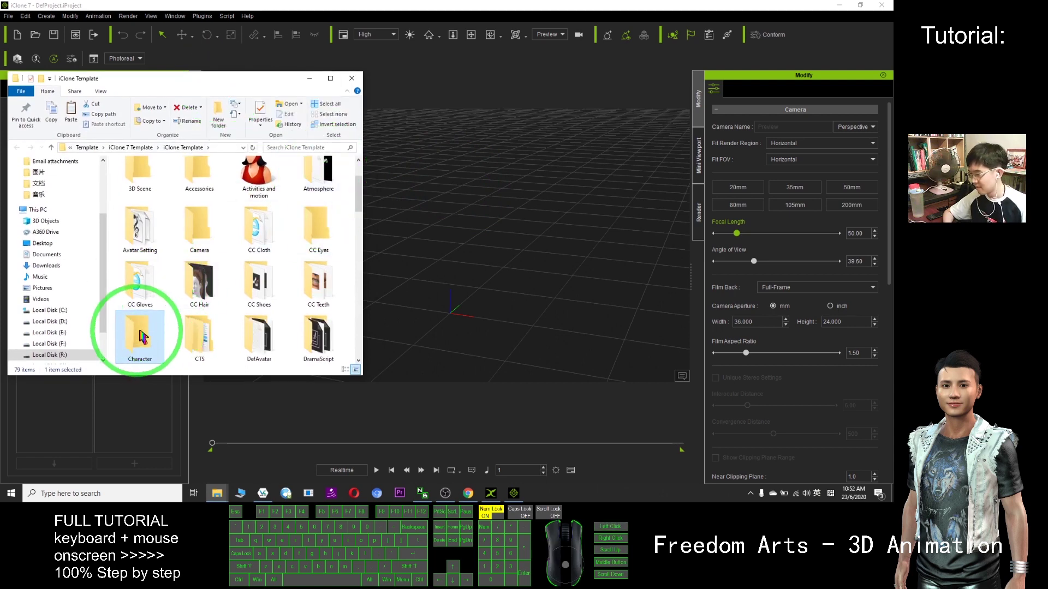
double_click(140, 336)
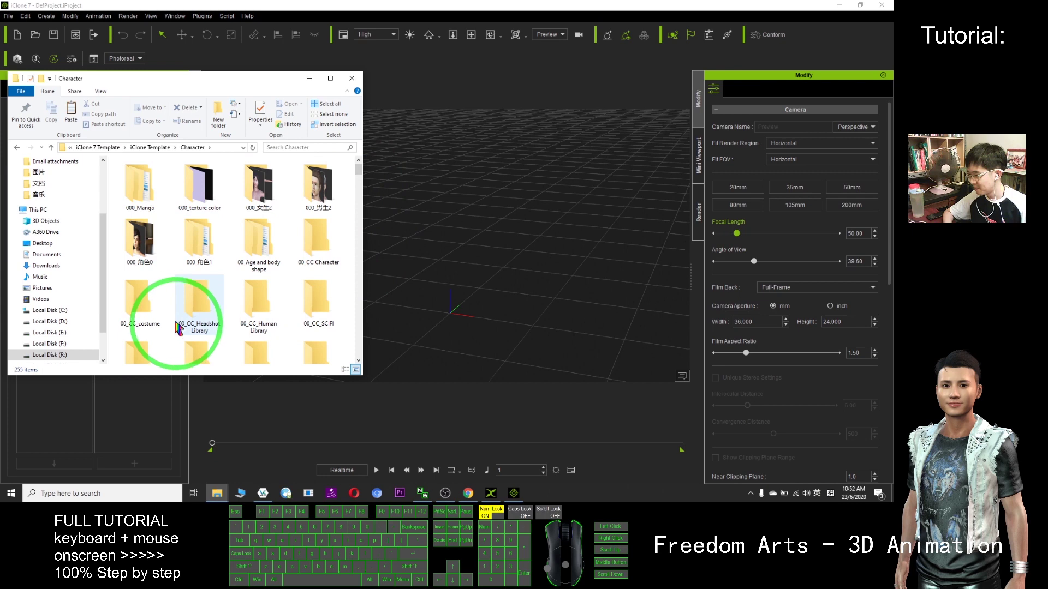
double_click(331, 244)
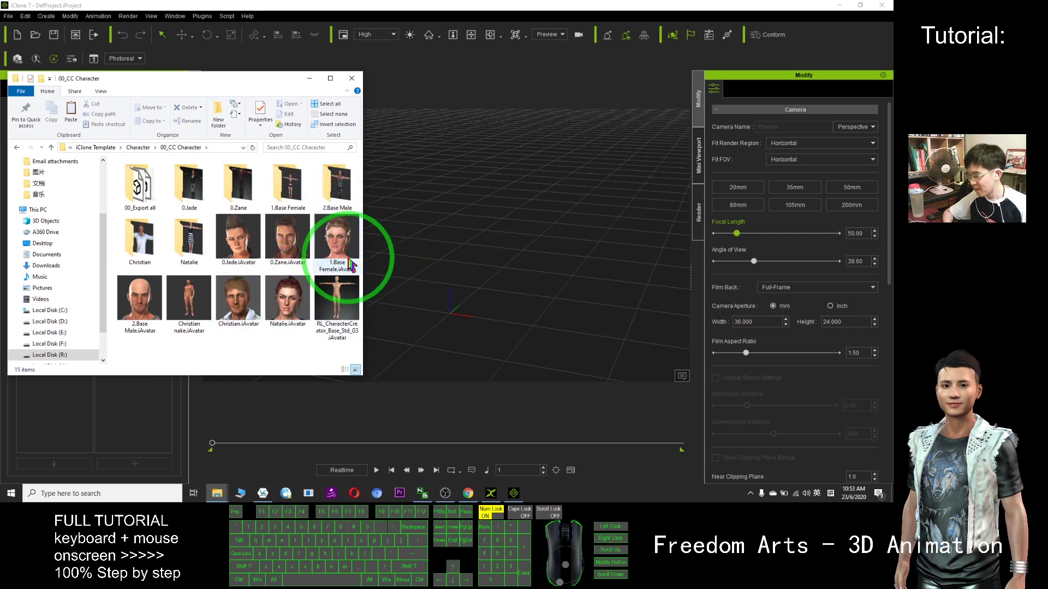
left_click_drag(342, 240, 625, 182)
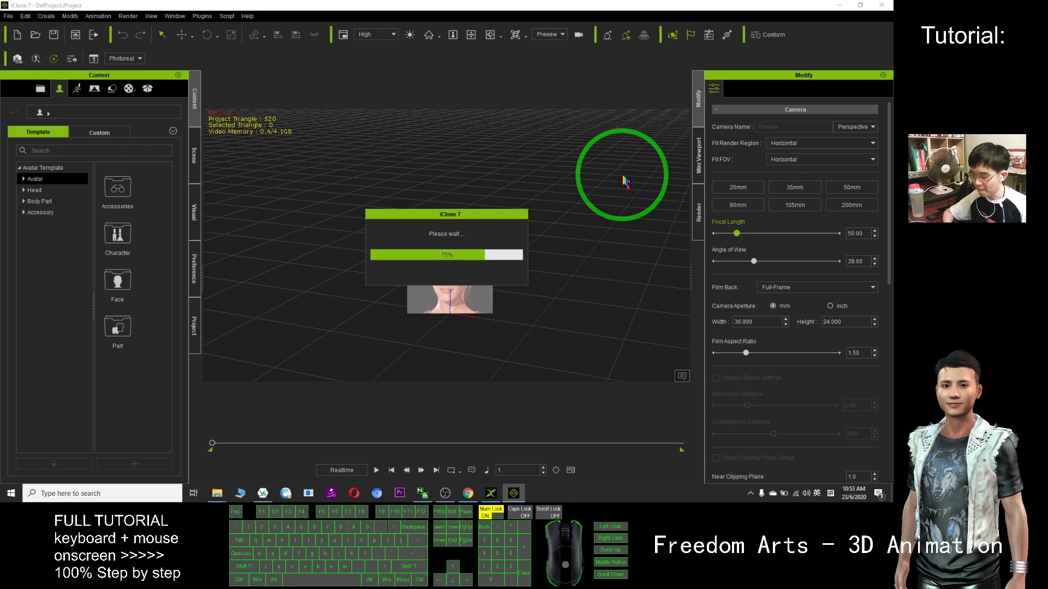
left_click_drag(533, 6, 506, 1)
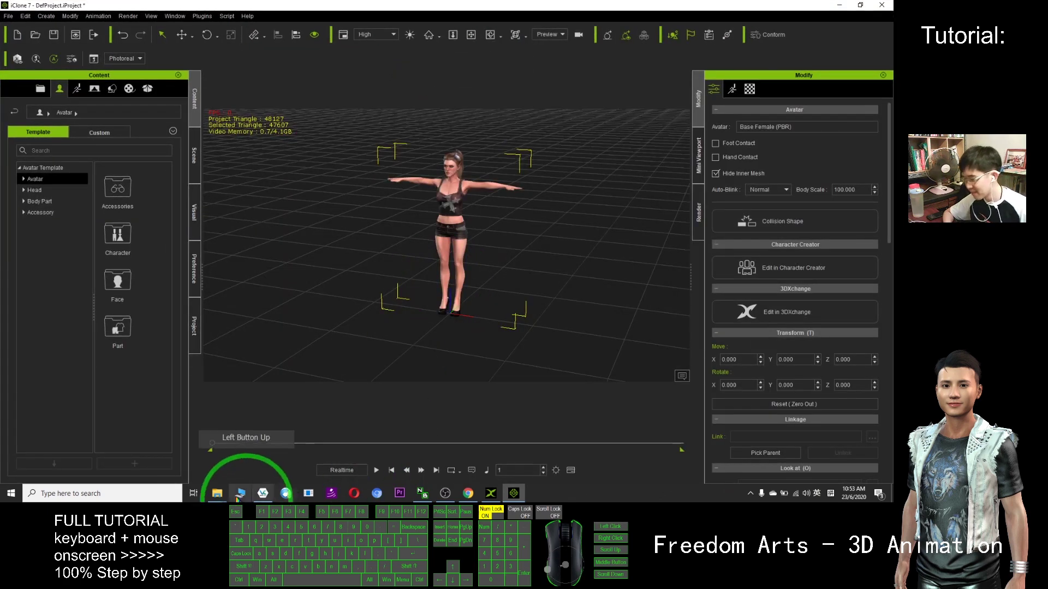
Drag the first swimming .rlMotion file from Explorer onto the Base Female avatar.
mouse_move(216, 493)
left_click(278, 425)
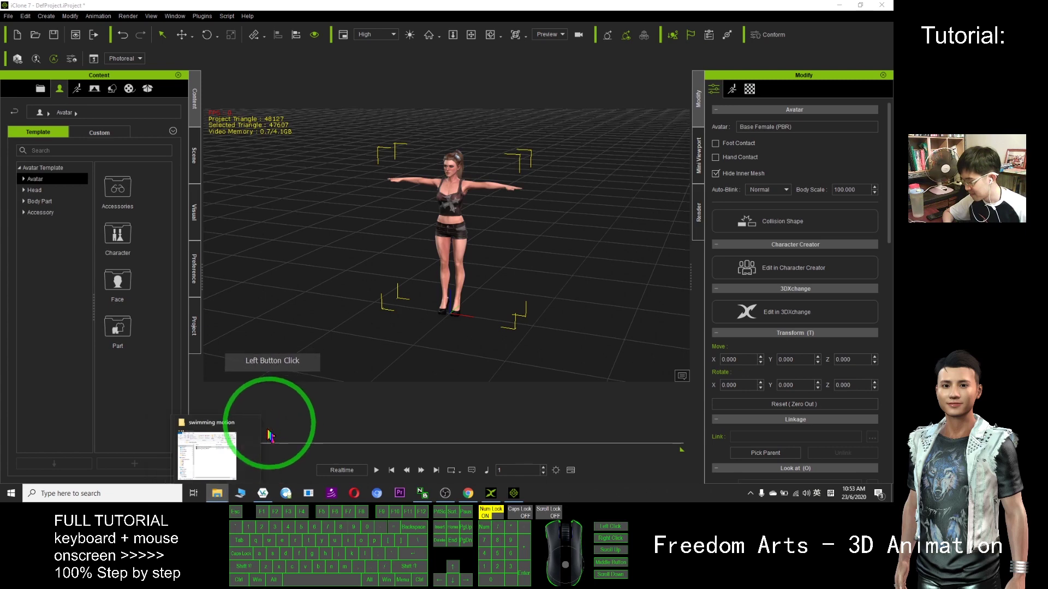
left_click(232, 437)
left_click(158, 214)
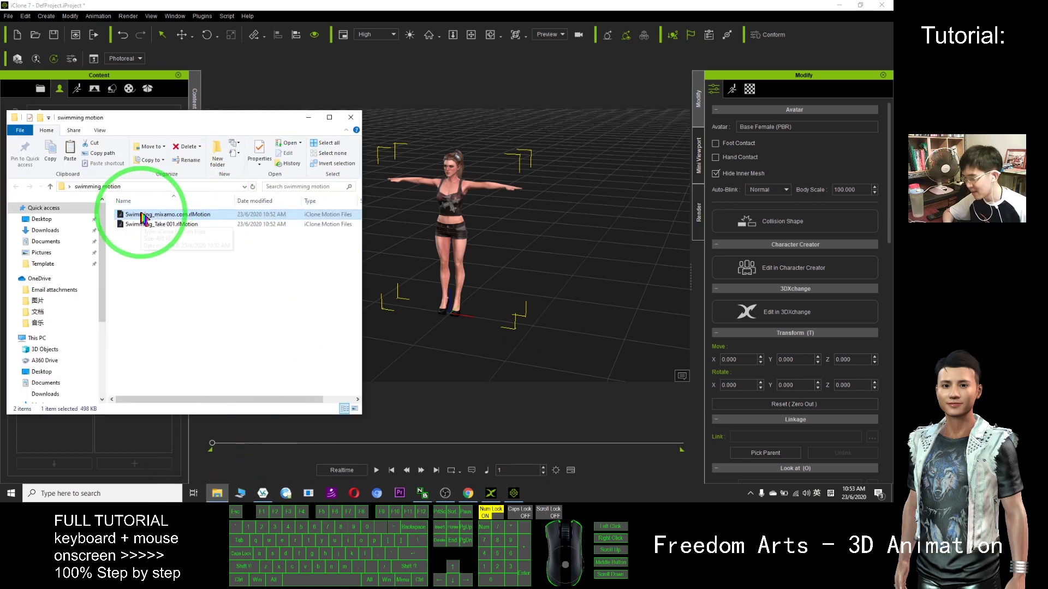
left_click_drag(144, 218, 459, 218)
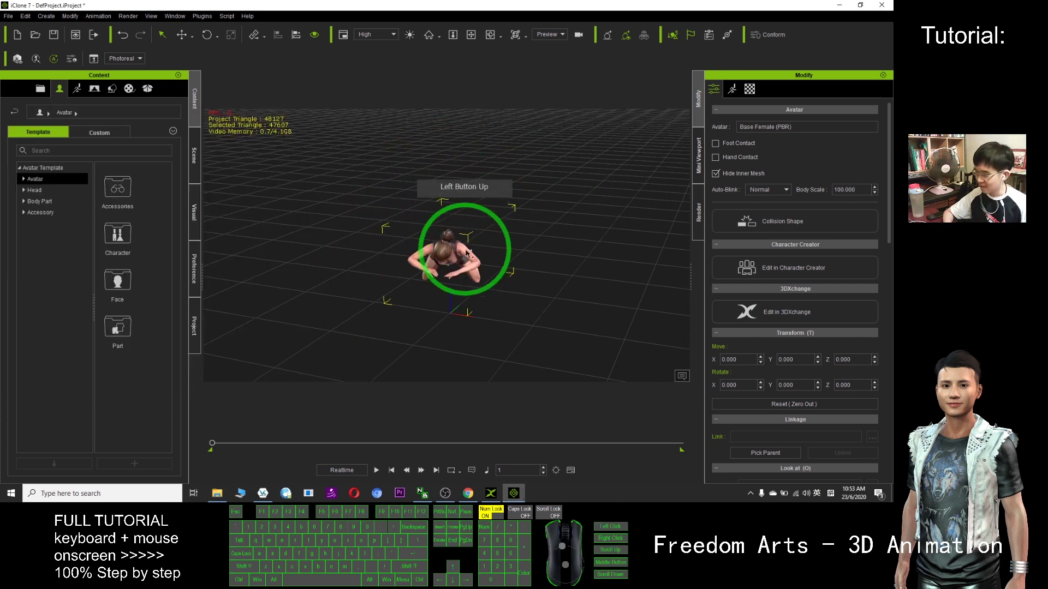
Play the swimming animation and orbit around the avatar to check the stroke.
left_click_drag(545, 284, 376, 472)
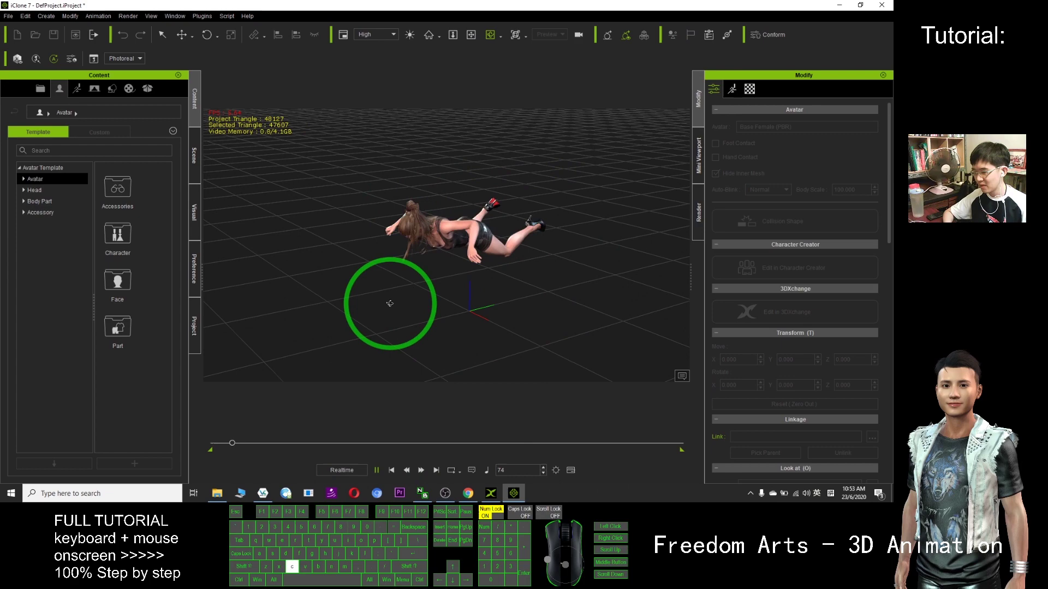
left_click(640, 332)
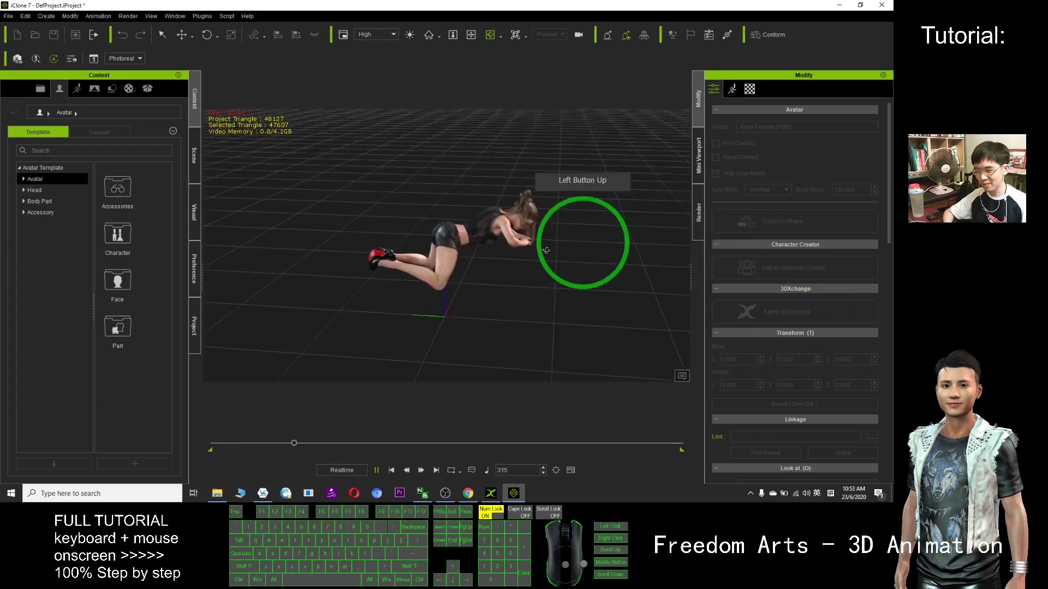
left_click(391, 470)
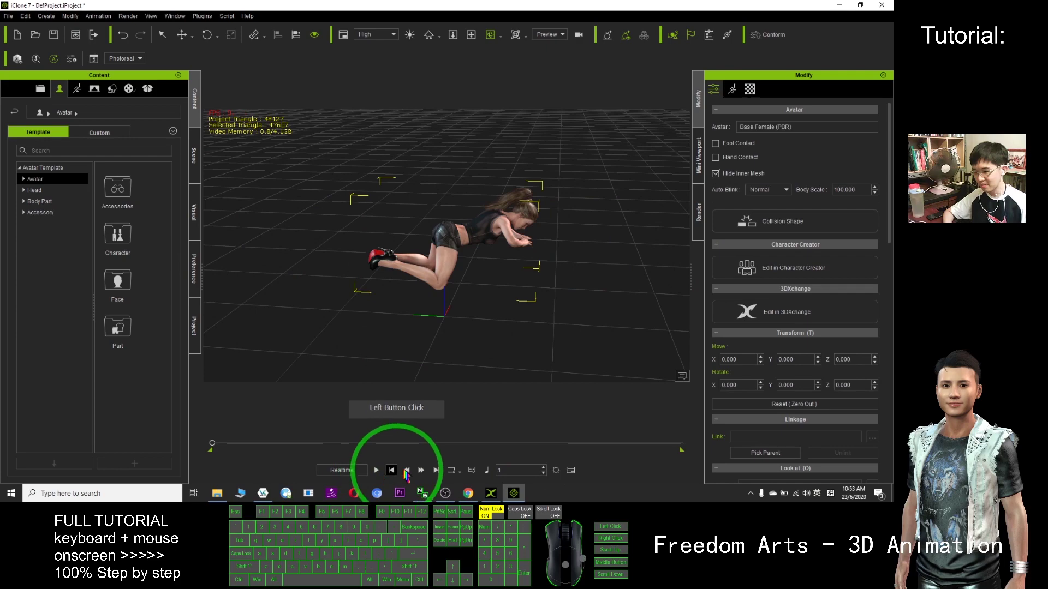
left_click(377, 470)
left_click(333, 307)
left_click_drag(333, 307, 397, 271)
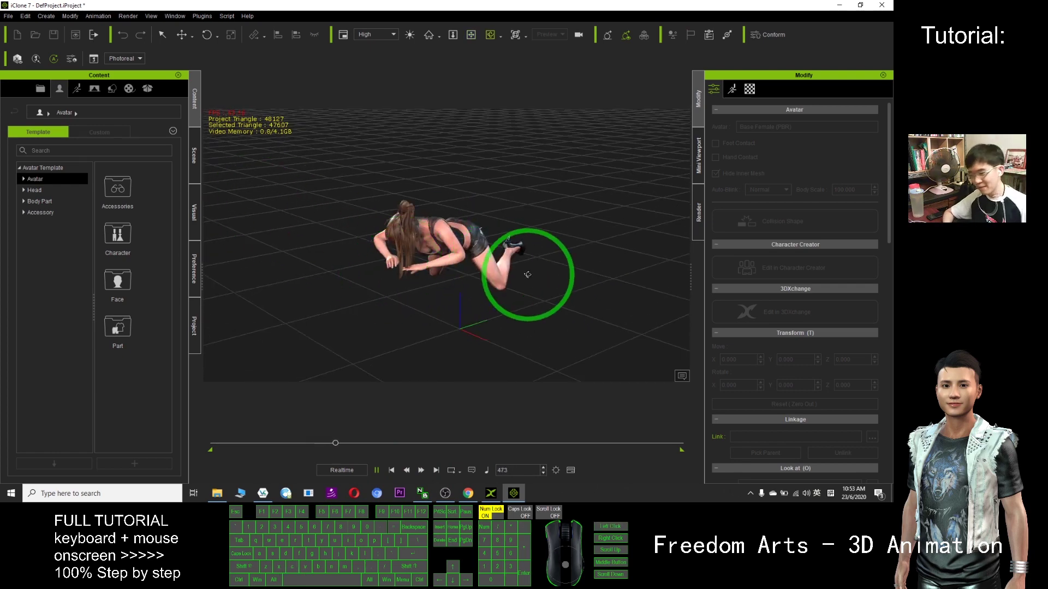
left_click(398, 473)
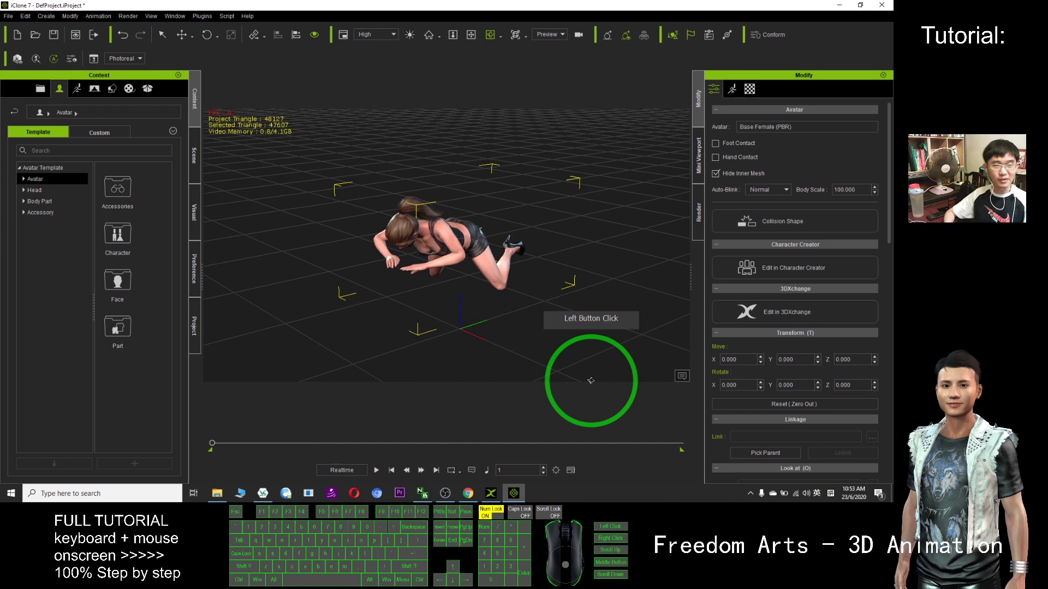
left_click_drag(544, 344, 435, 292)
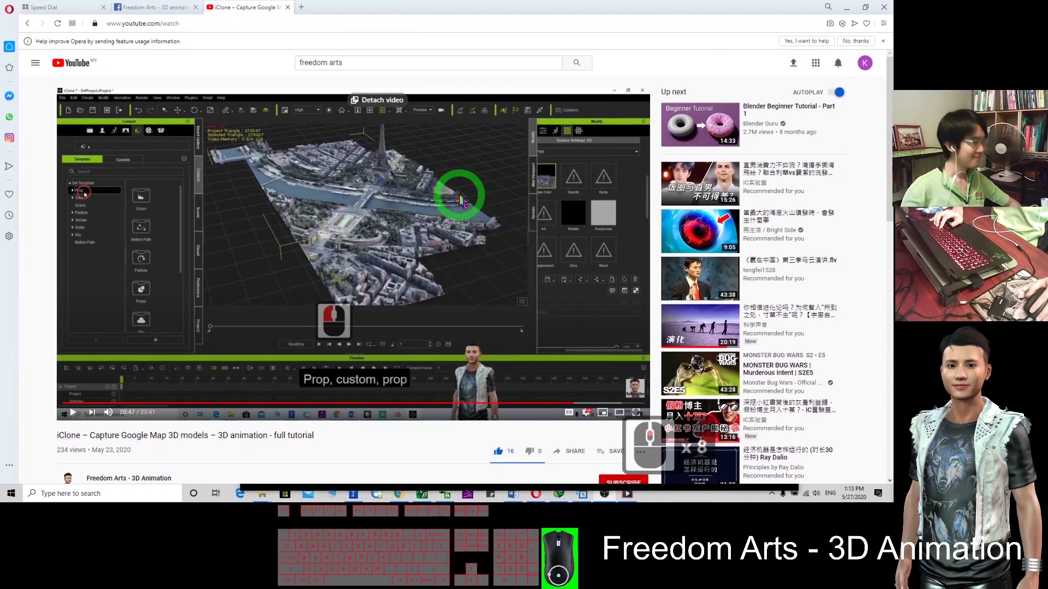
Subscribe to the Freedom Arts - 3D Animation channel with notifications set to All.
scroll(464, 202, "down", 5)
scroll(460, 187, "up", 5)
scroll(618, 263, "down", 3)
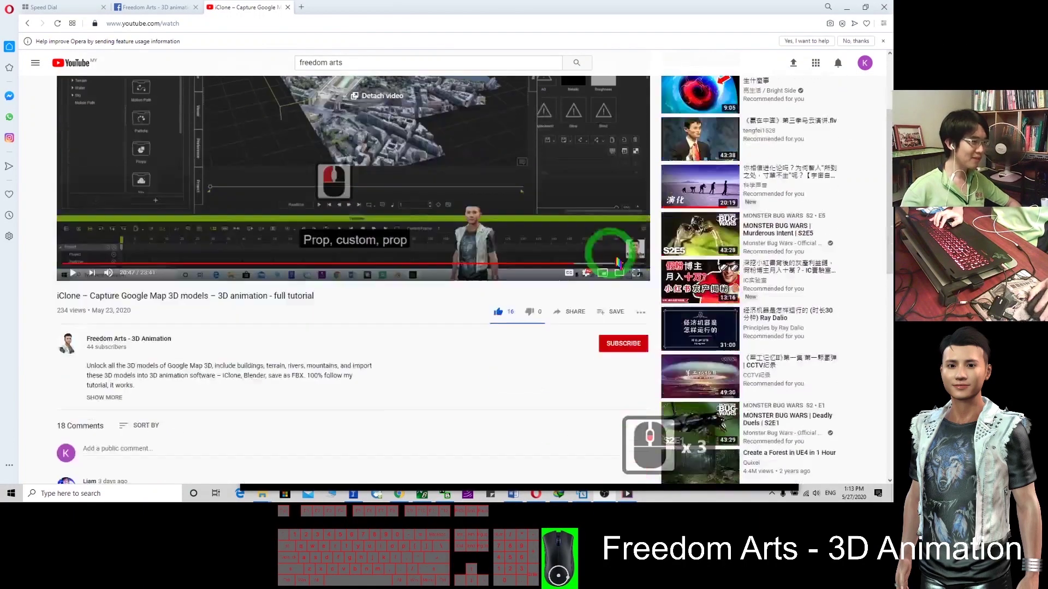
left_click(622, 344)
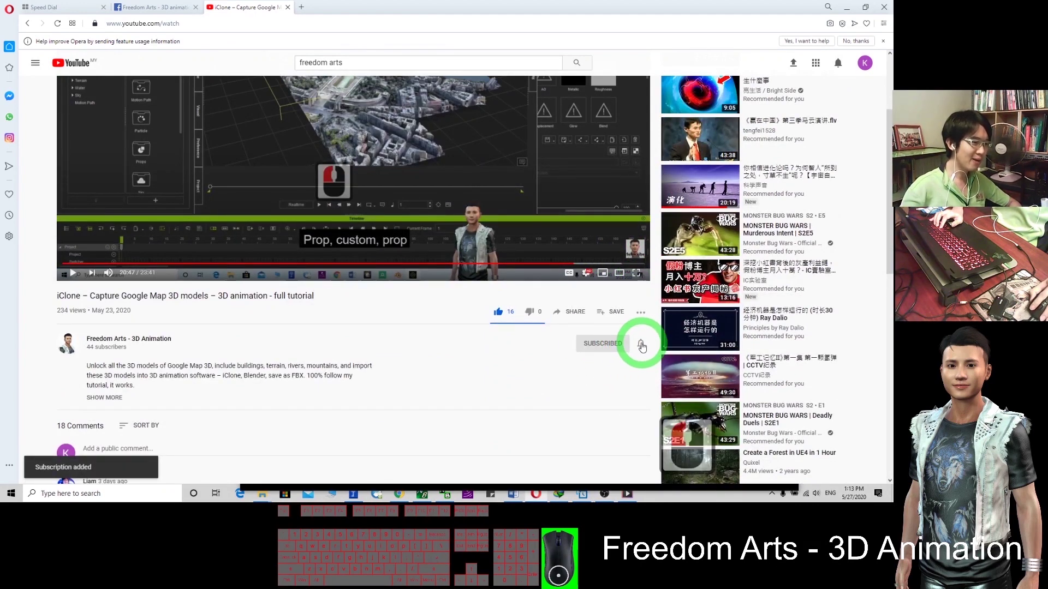
left_click(641, 345)
left_click(650, 372)
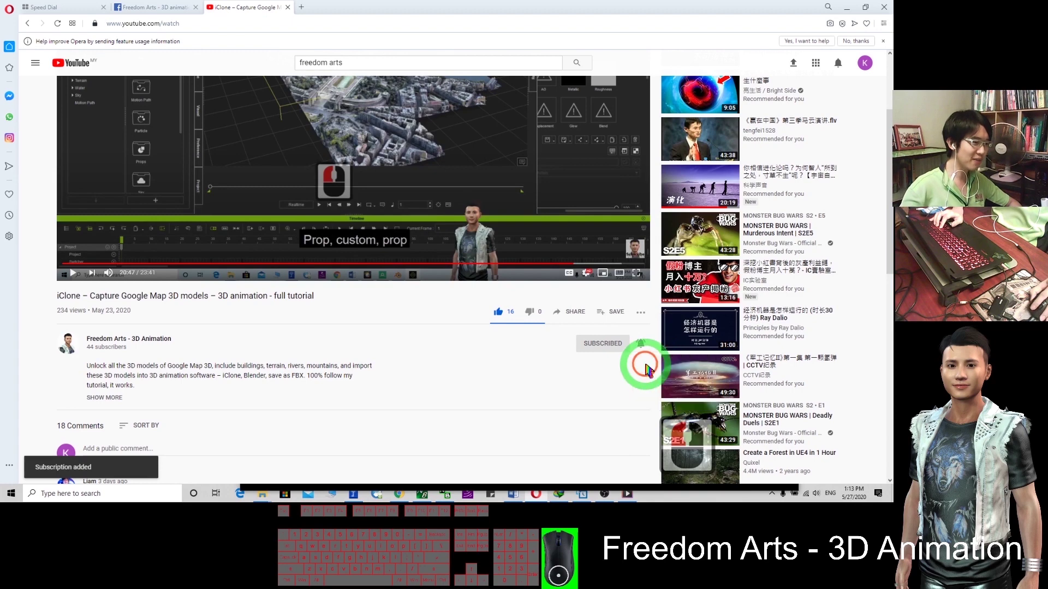
left_click(461, 244)
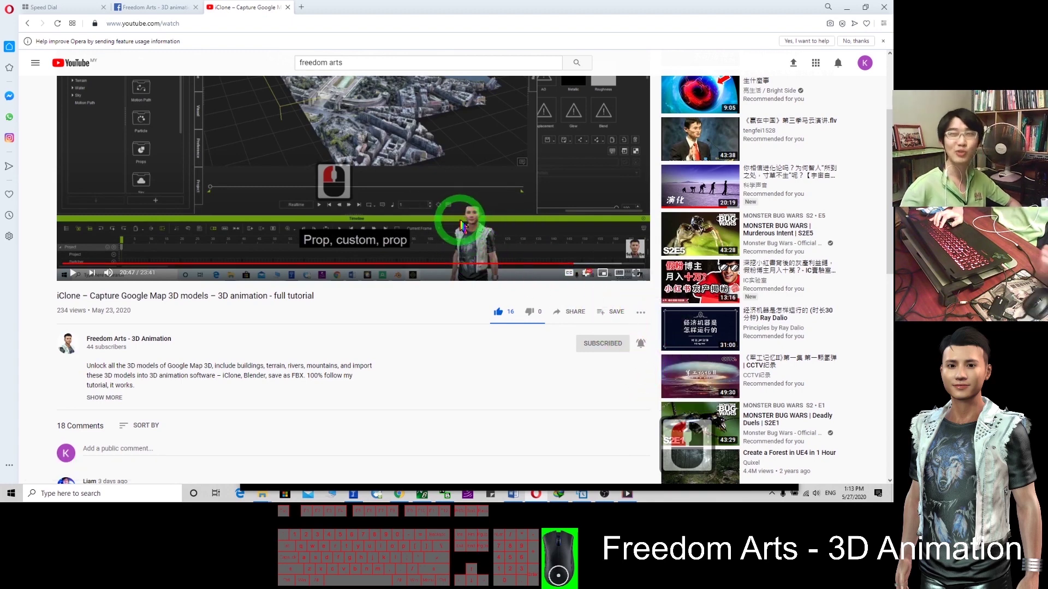